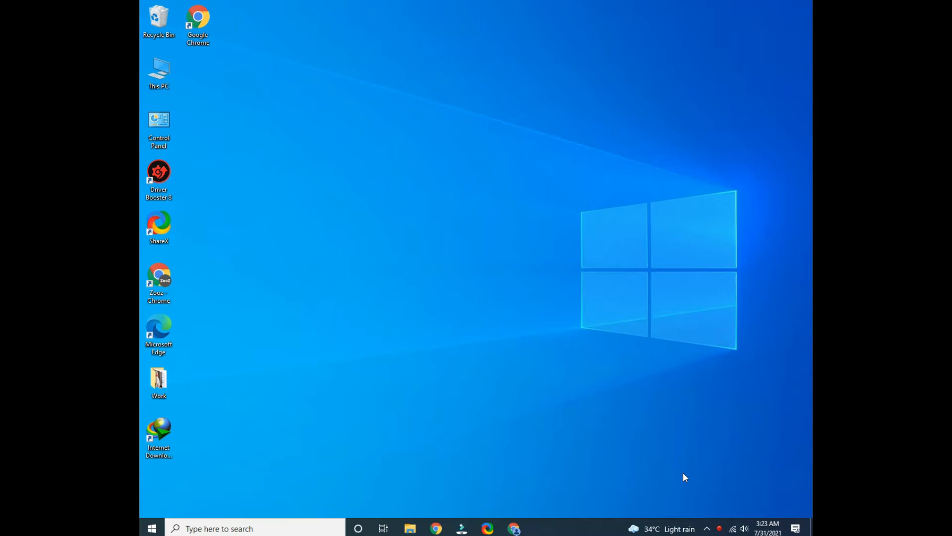
Search the web in Chrome for "online photoshop free".
click(514, 528)
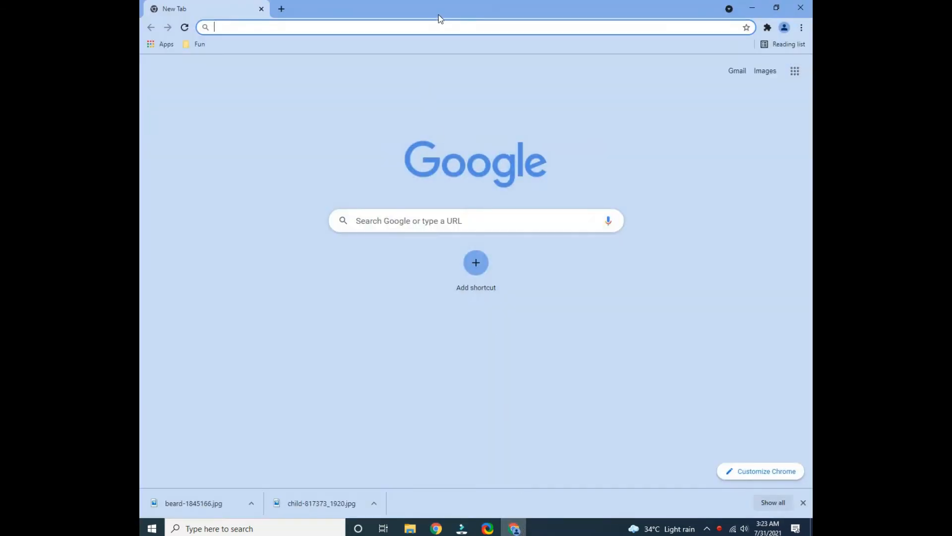
text(online )
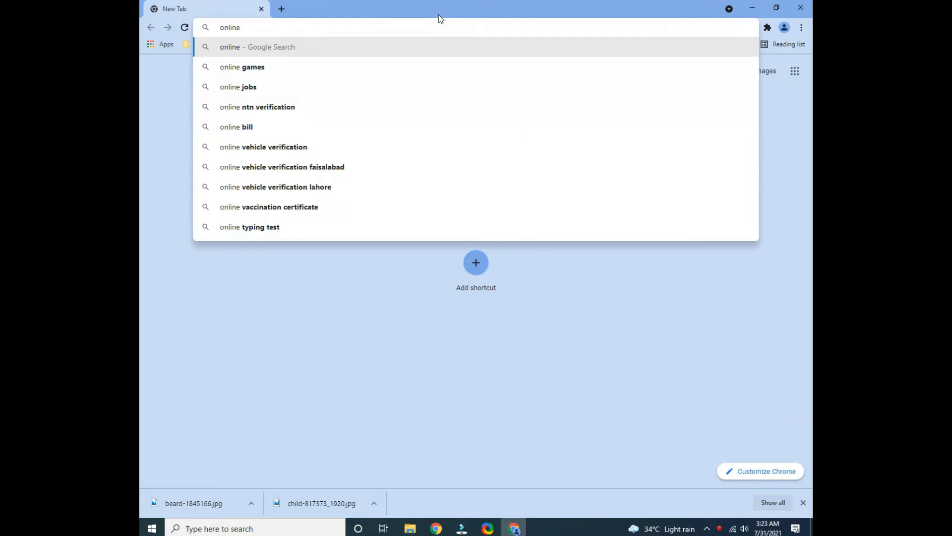
text(ho)
key(BackSpace)
key(BackSpace)
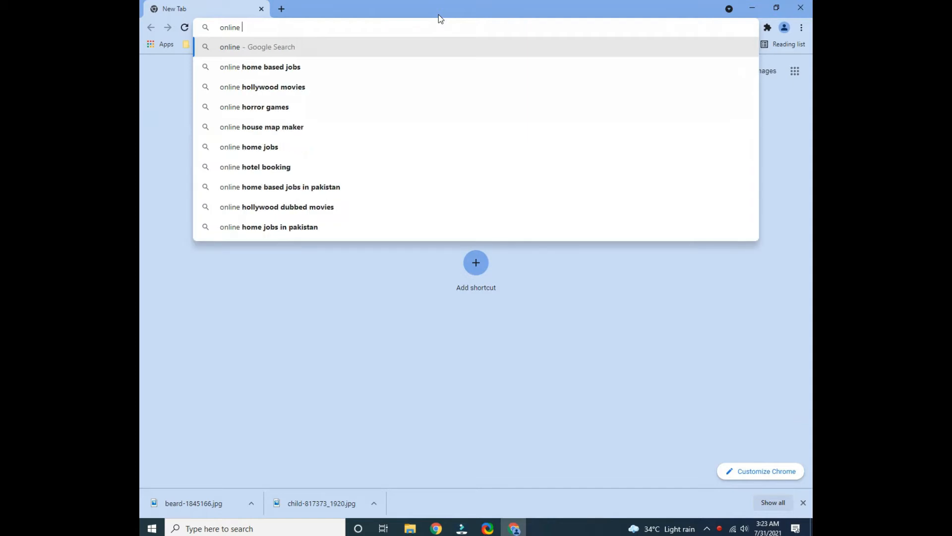
text(photos)
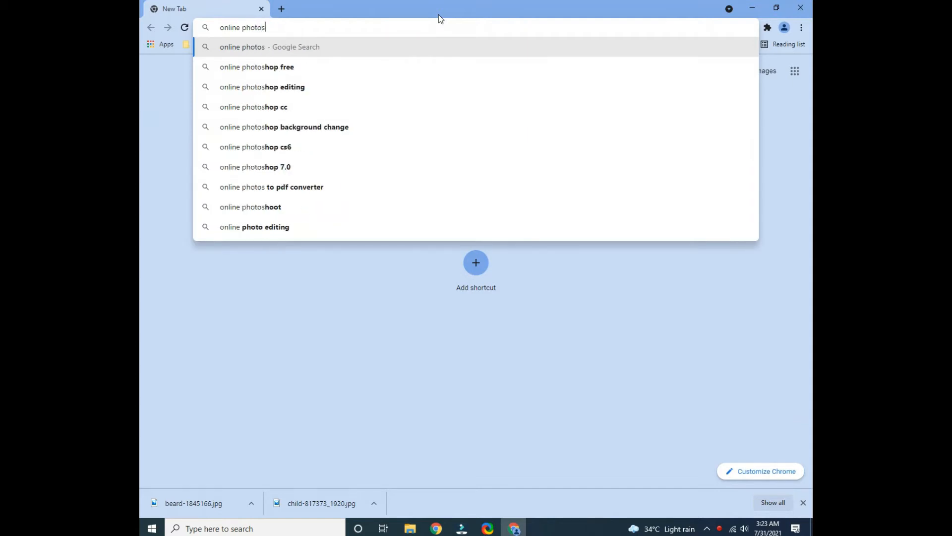
key(Down)
key(Return)
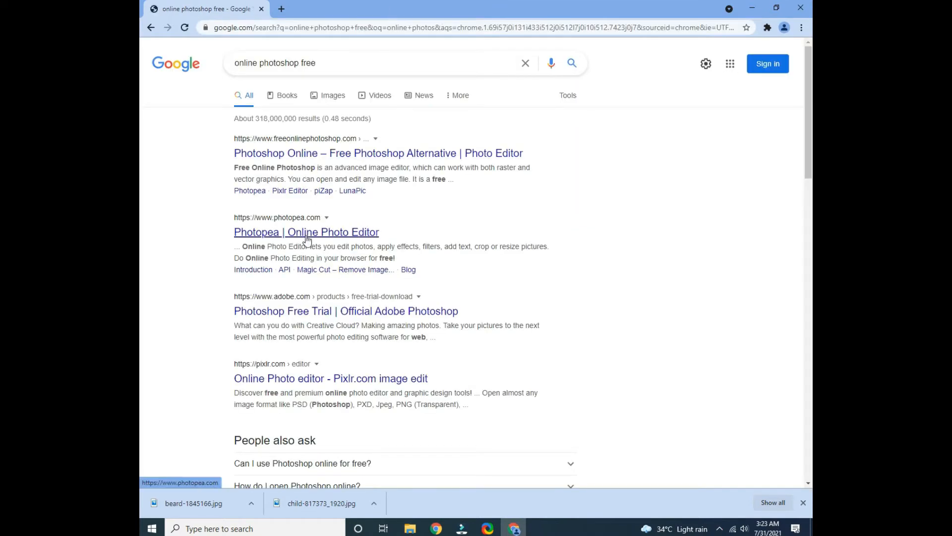
Open the Photopea Online Photo Editor search result in a new tab and bring its workspace into view.
right_click(318, 239)
click(347, 247)
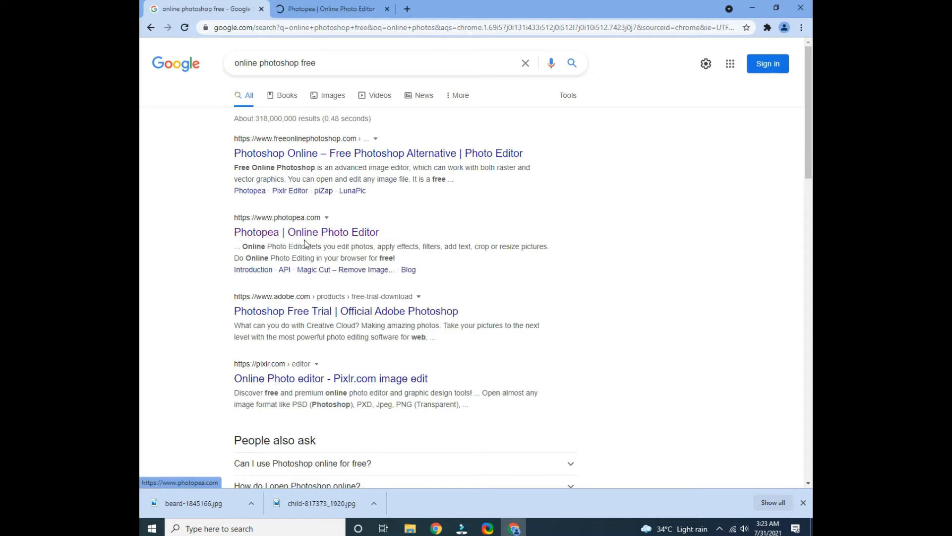
key(ctrl+Tab)
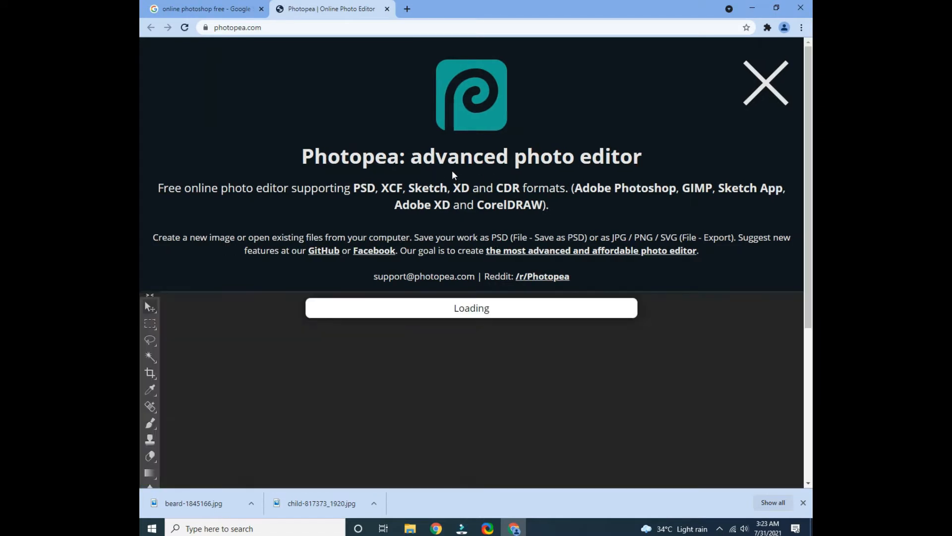
scroll(585, 225, down, 5)
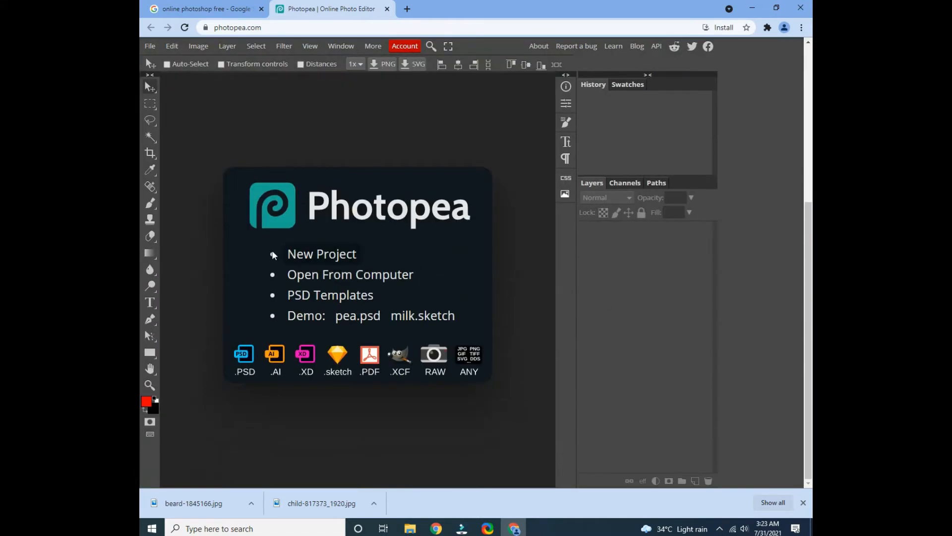
scroll(332, 292, up, 1)
scroll(332, 291, up, 1)
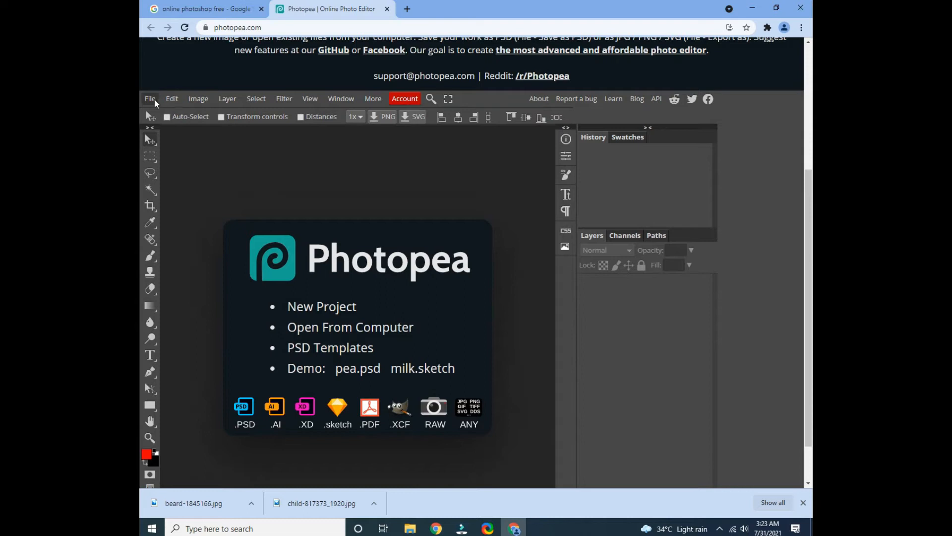
scroll(203, 451, down, 1)
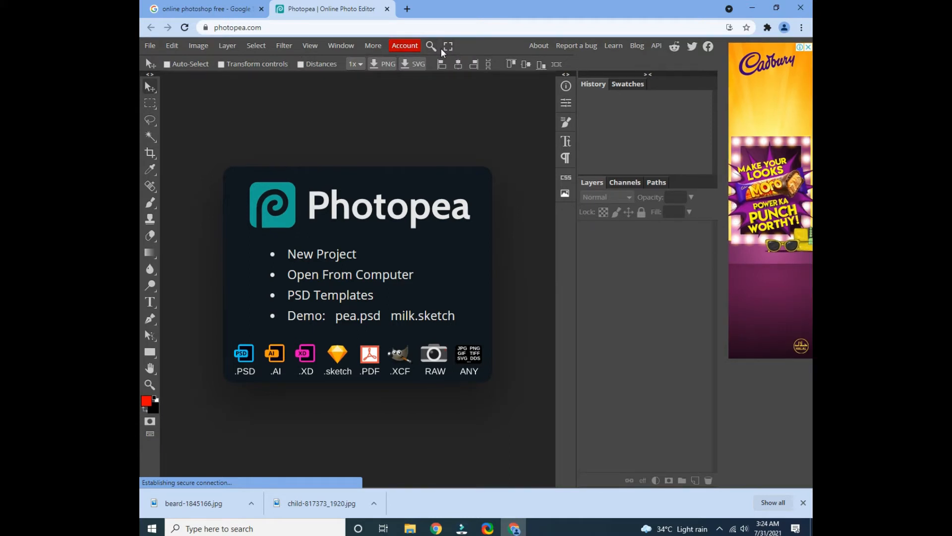
Show the editor in full screen and close the advertisement beside the workspace.
click(443, 48)
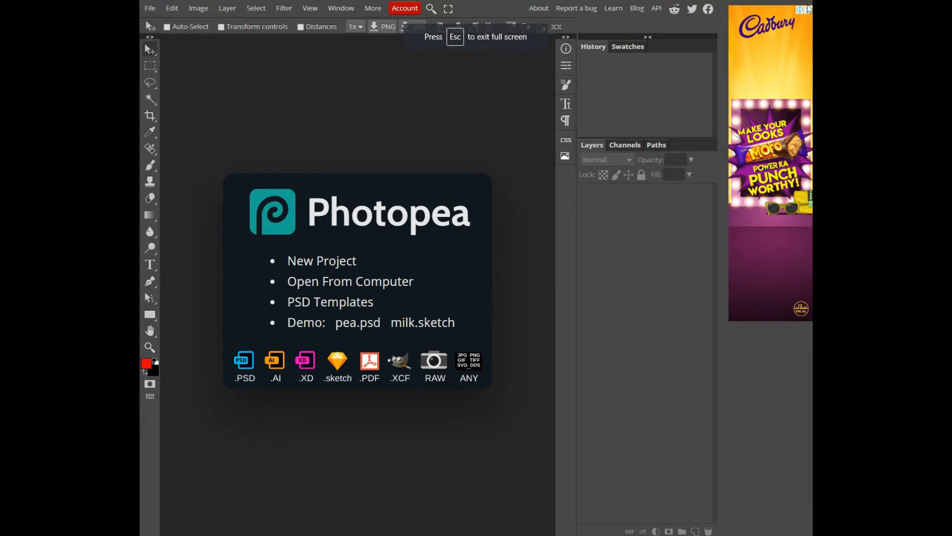
click(808, 10)
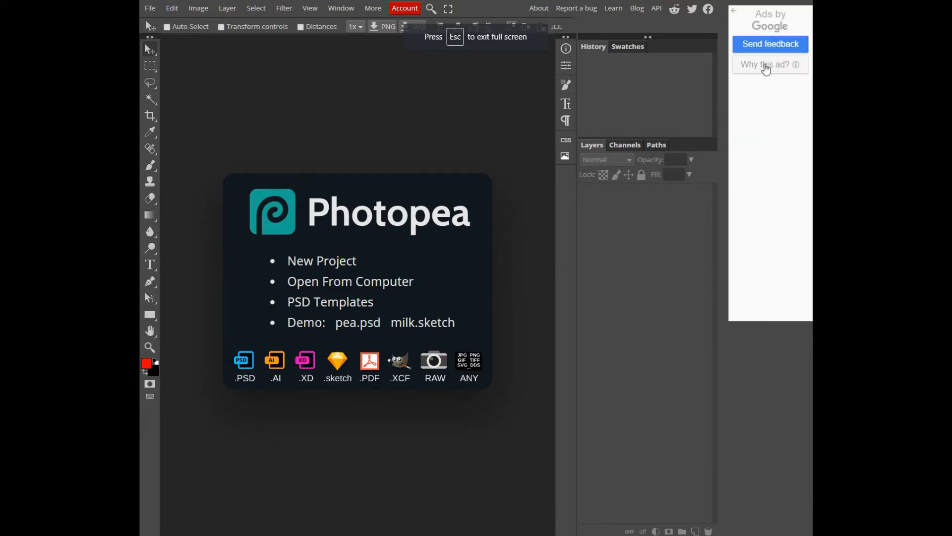
click(733, 12)
click(808, 11)
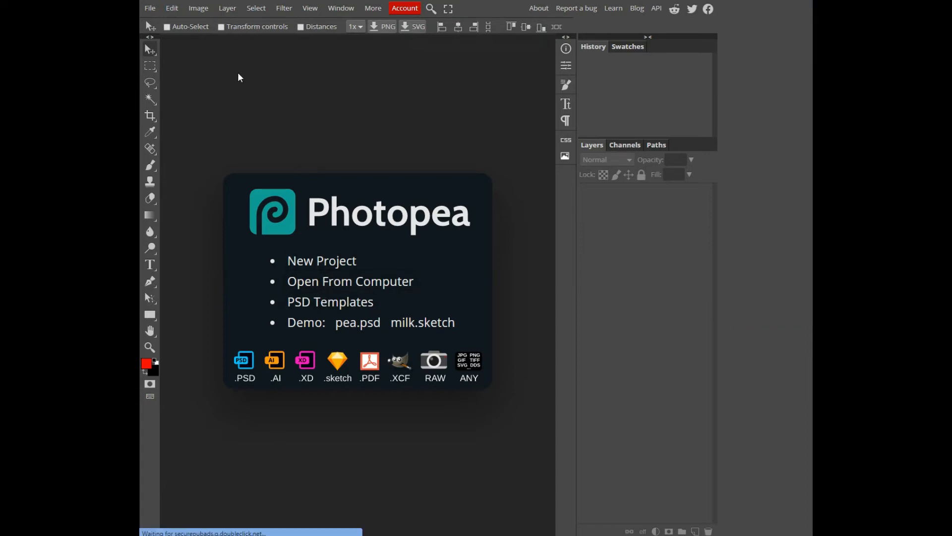
Open the image beard-1845166 from the Downloads folder.
click(150, 8)
click(194, 43)
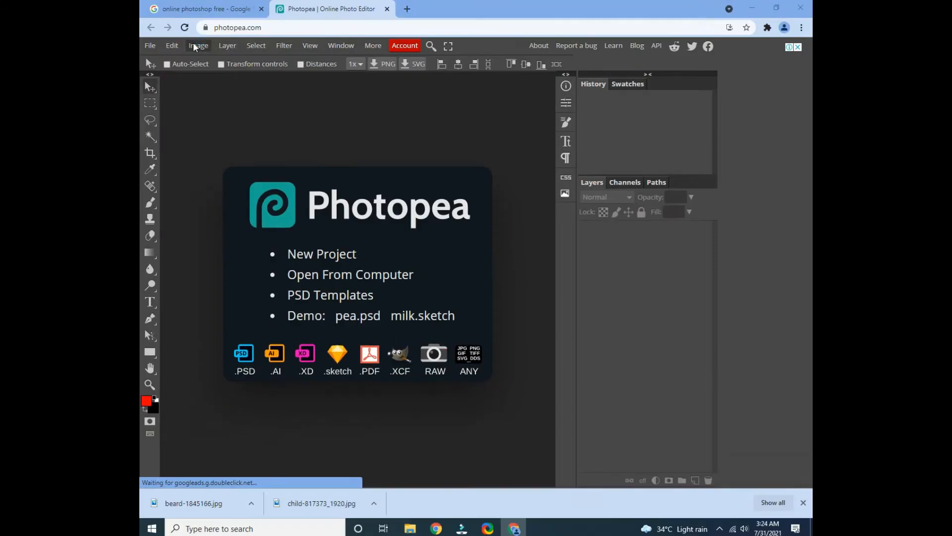
click(184, 94)
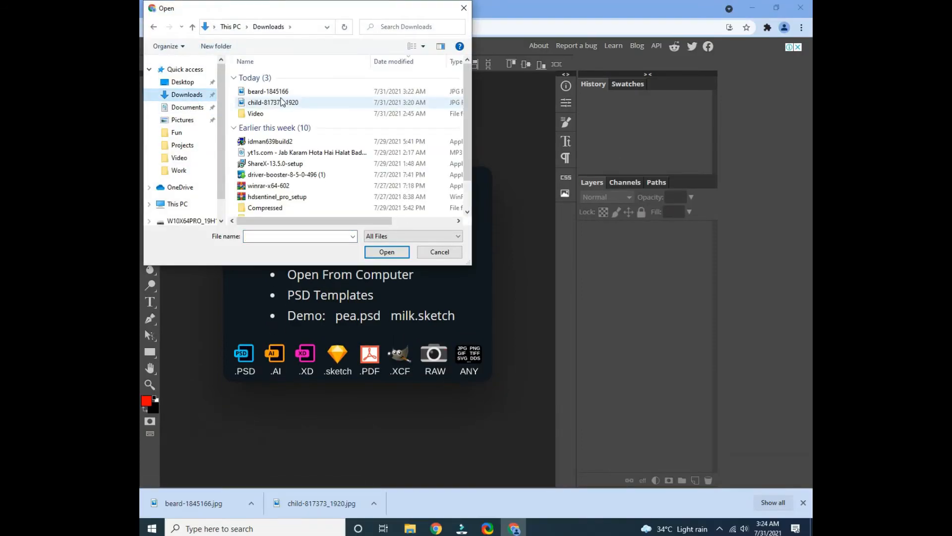
click(264, 95)
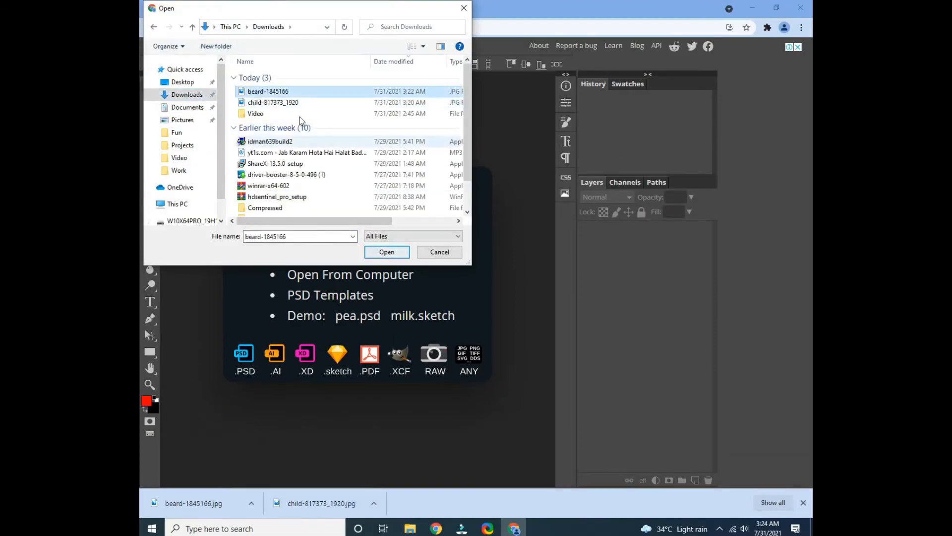
click(387, 252)
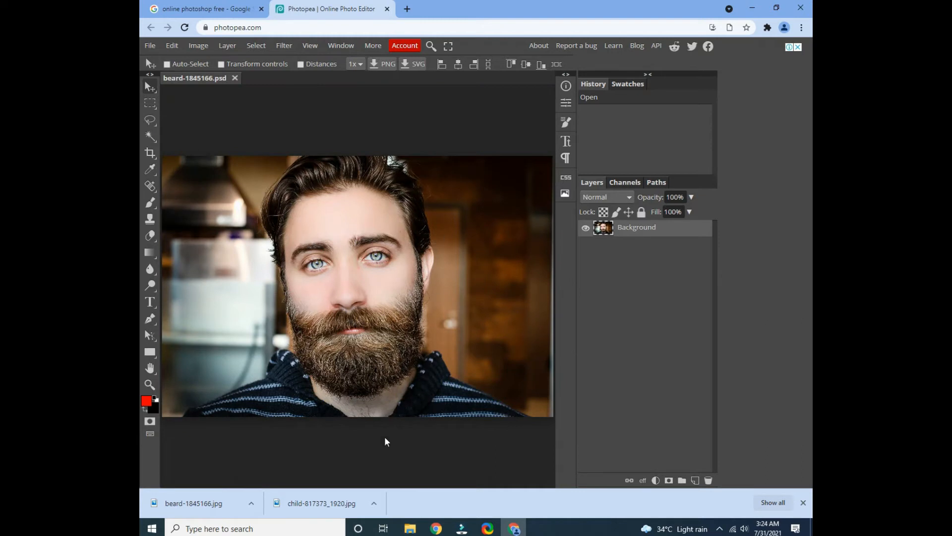
right_click(150, 122)
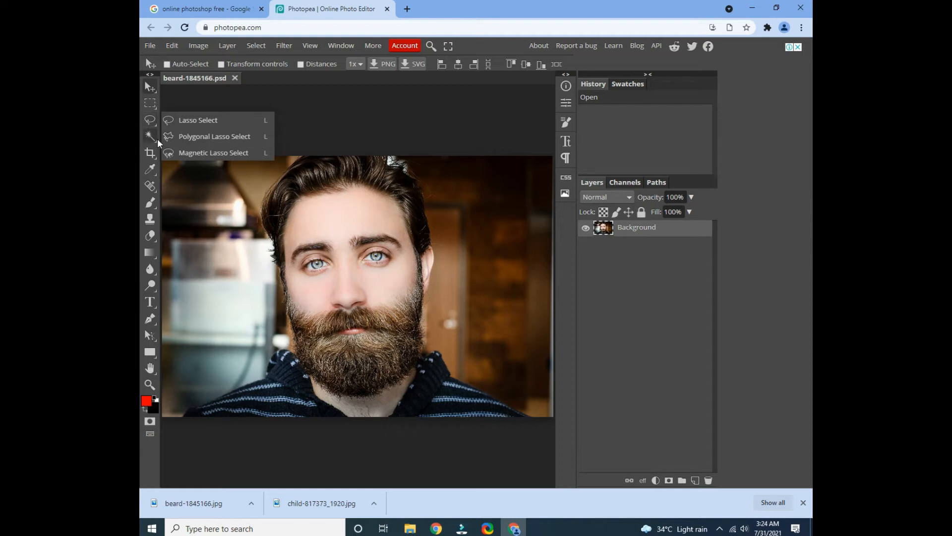
right_click(151, 136)
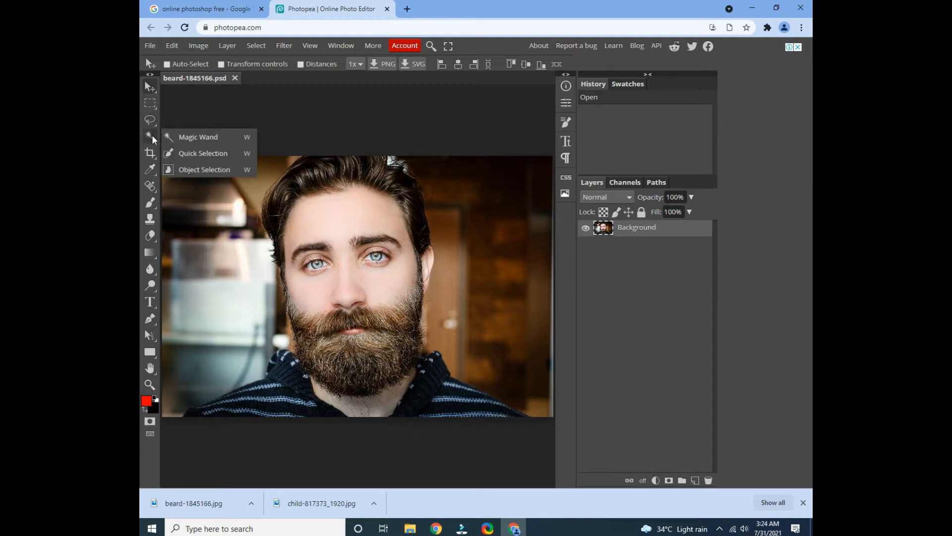
click(152, 138)
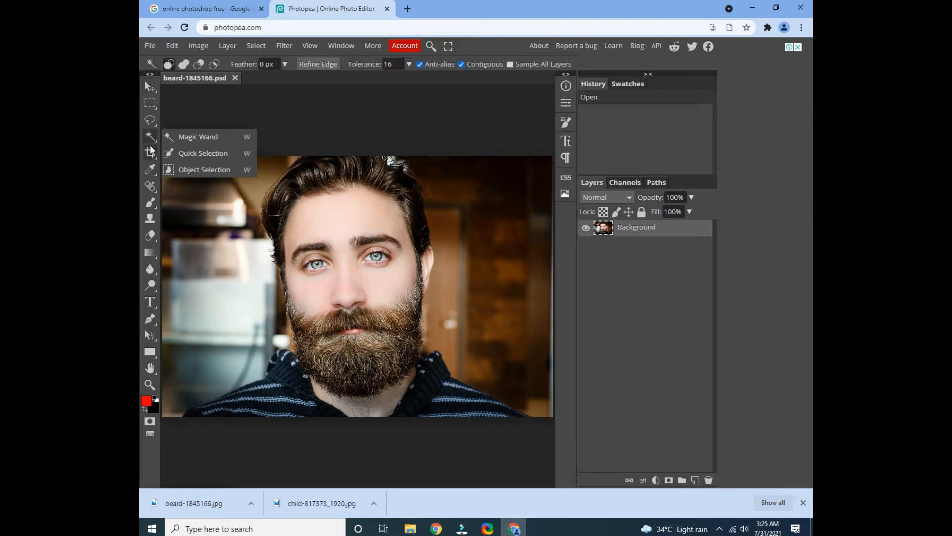
Try to outline the bearded man with the Magnetic Lasso Select tool, and deselect the result.
right_click(152, 121)
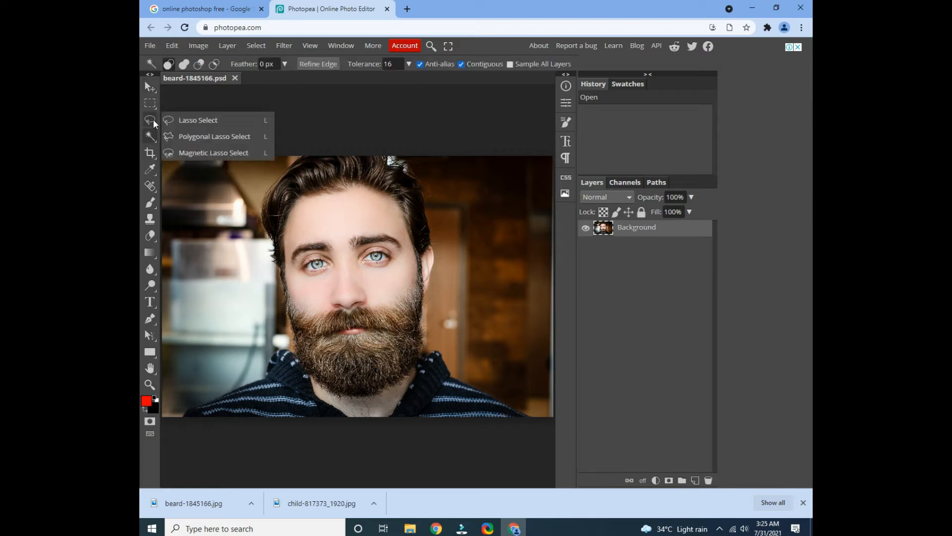
click(190, 152)
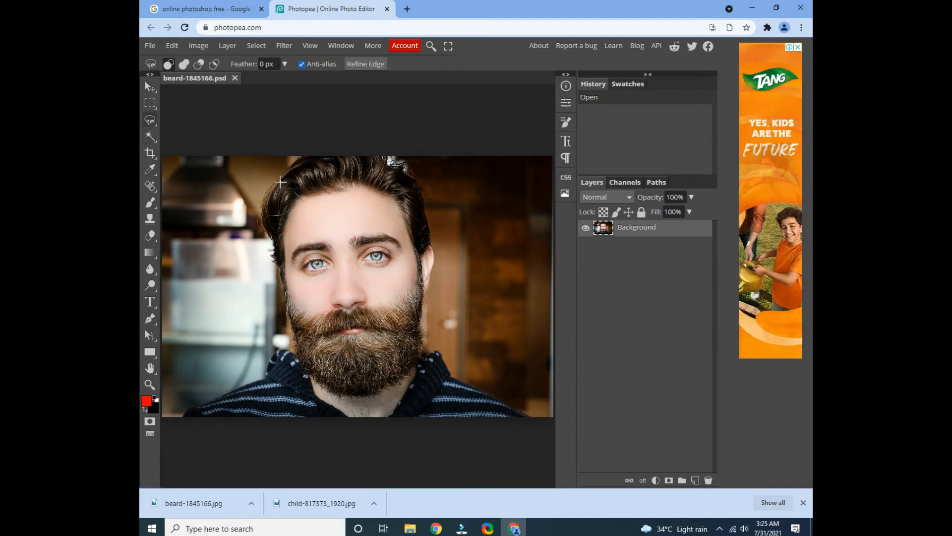
click(324, 158)
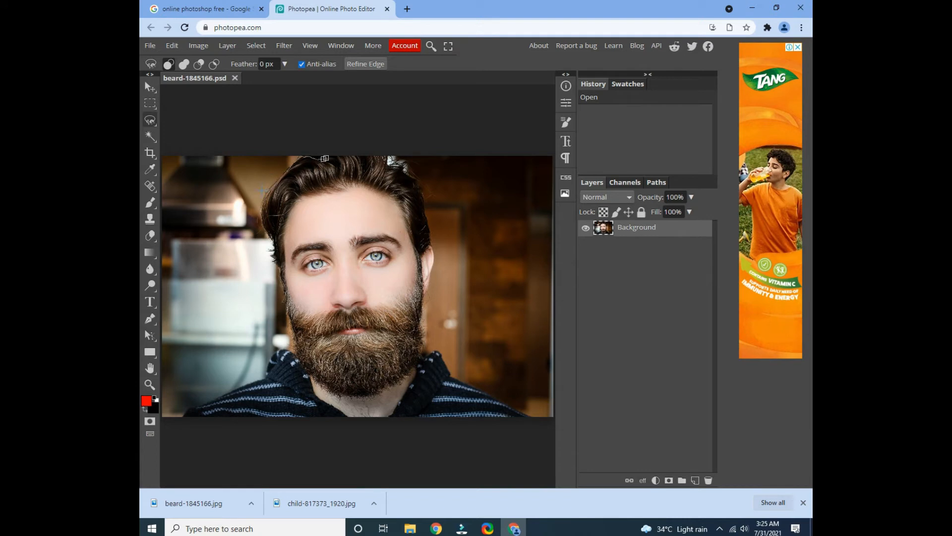
key(Escape)
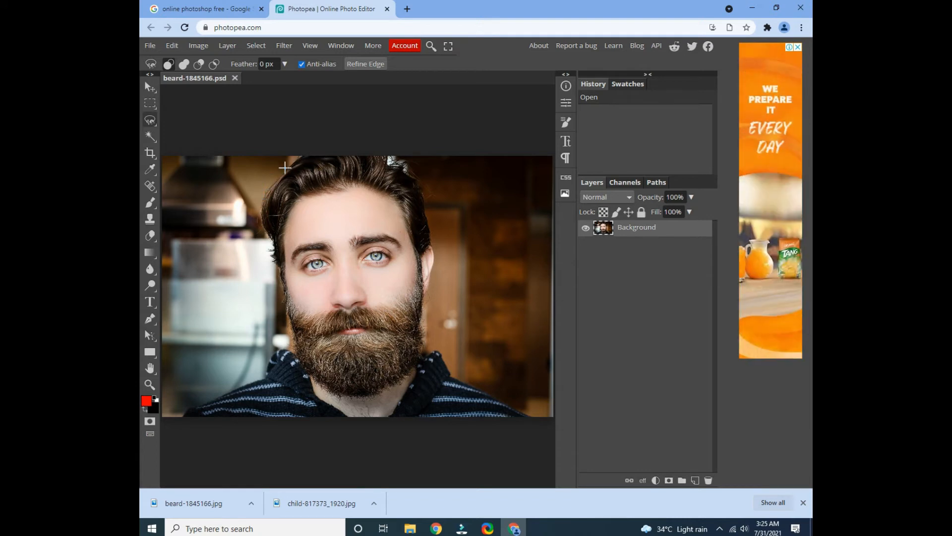
click(302, 156)
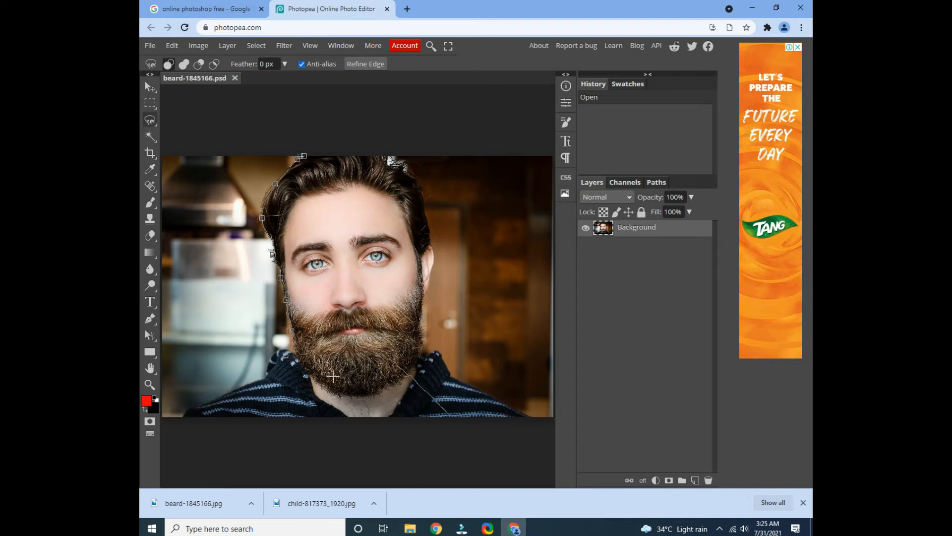
key(Escape)
click(289, 165)
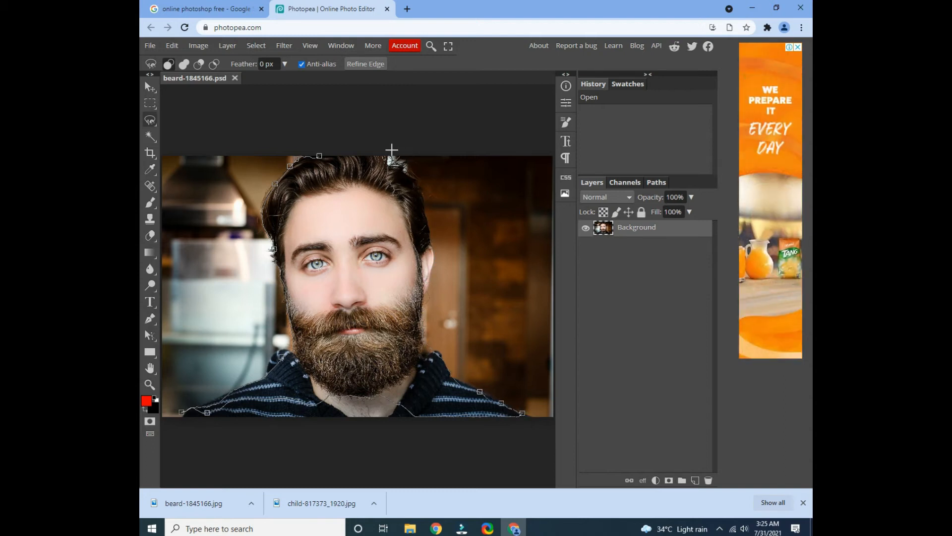
click(320, 154)
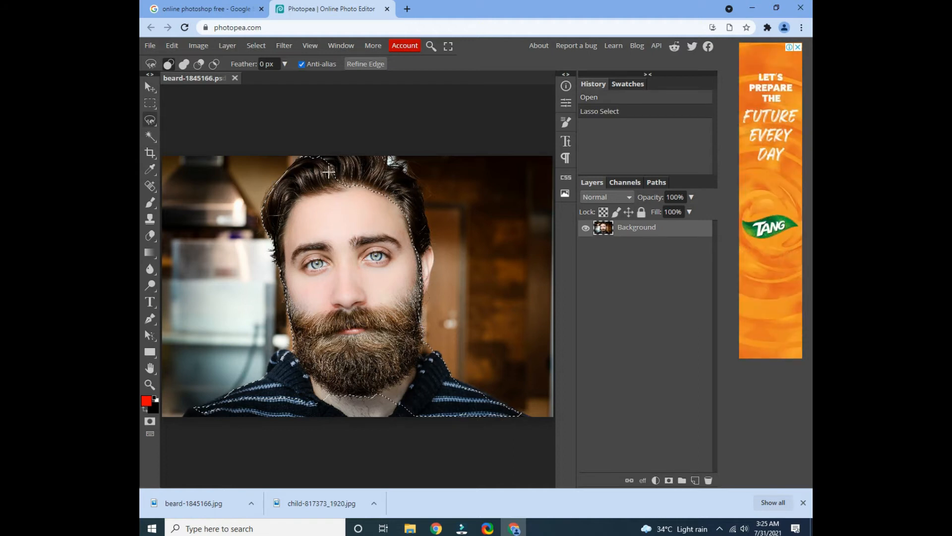
click(325, 161)
key(ctrl+d)
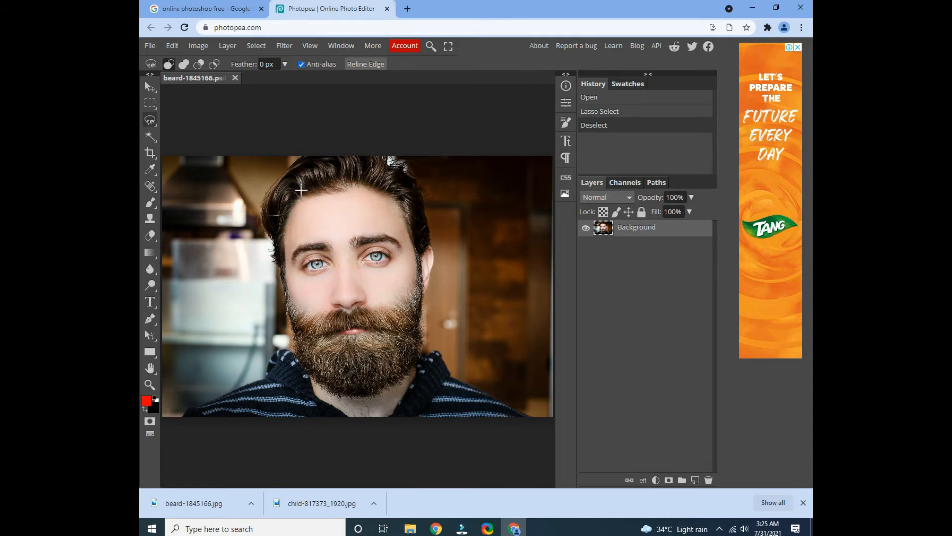
Draw a freehand Lasso Select outline around the man's head, beard and shoulders.
right_click(150, 121)
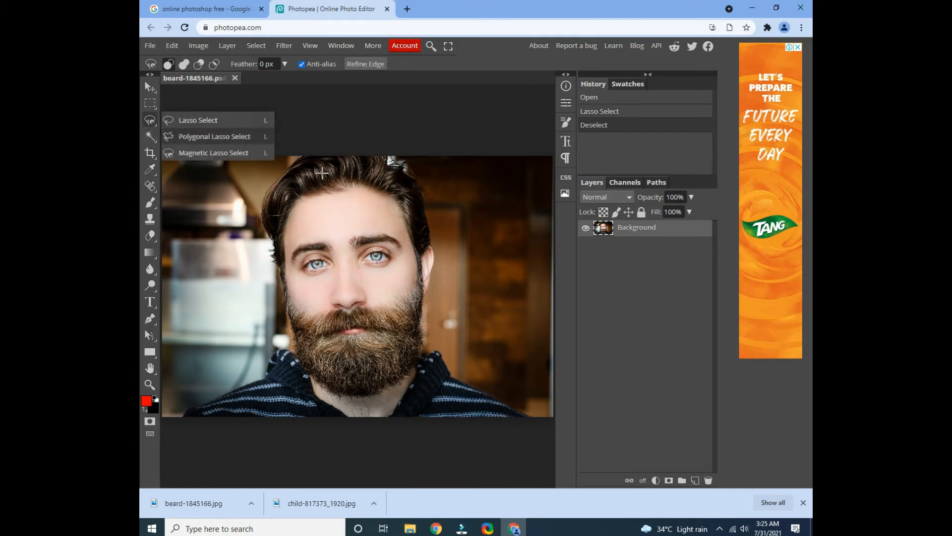
click(208, 120)
mouse_move(309, 156)
mouse_down()
mouse_move(272, 175)
mouse_move(271, 240)
mouse_move(290, 326)
mouse_move(284, 360)
mouse_move(194, 401)
mouse_move(194, 415)
mouse_move(273, 434)
mouse_move(371, 436)
mouse_move(538, 421)
mouse_move(486, 394)
mouse_move(419, 338)
mouse_move(429, 266)
mouse_move(415, 189)
mouse_move(395, 165)
mouse_move(344, 148)
mouse_move(314, 161)
mouse_move(276, 159)
mouse_up()
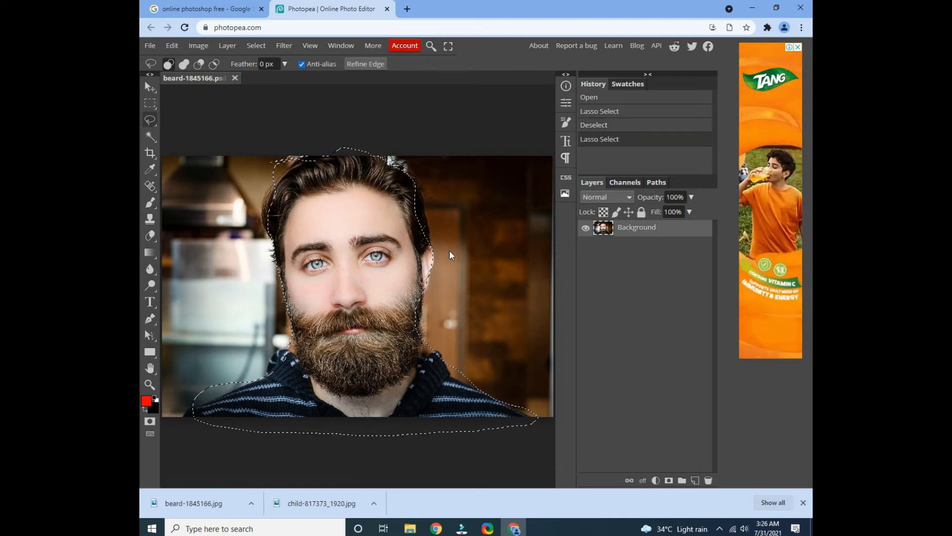
Copy the selected man to a new layer and hide the Background layer.
key(ctrl+j)
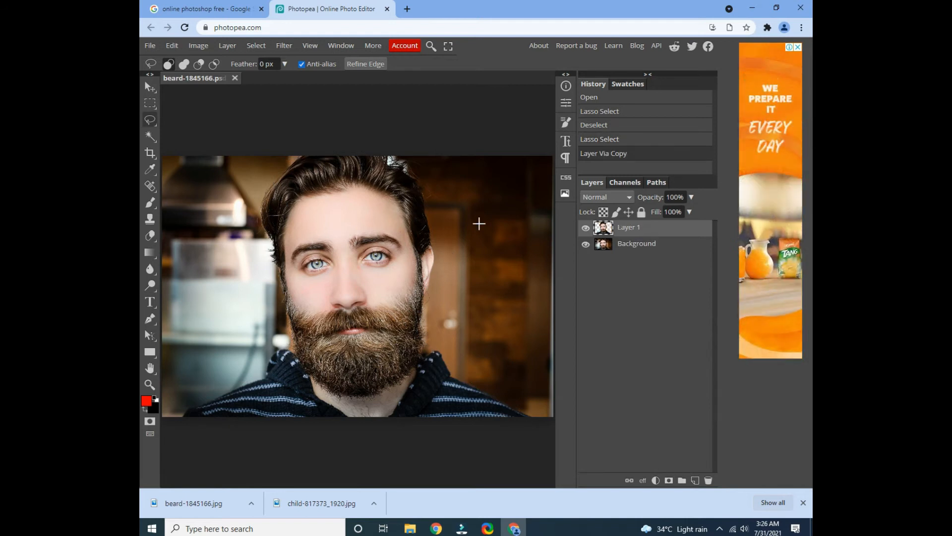
click(586, 244)
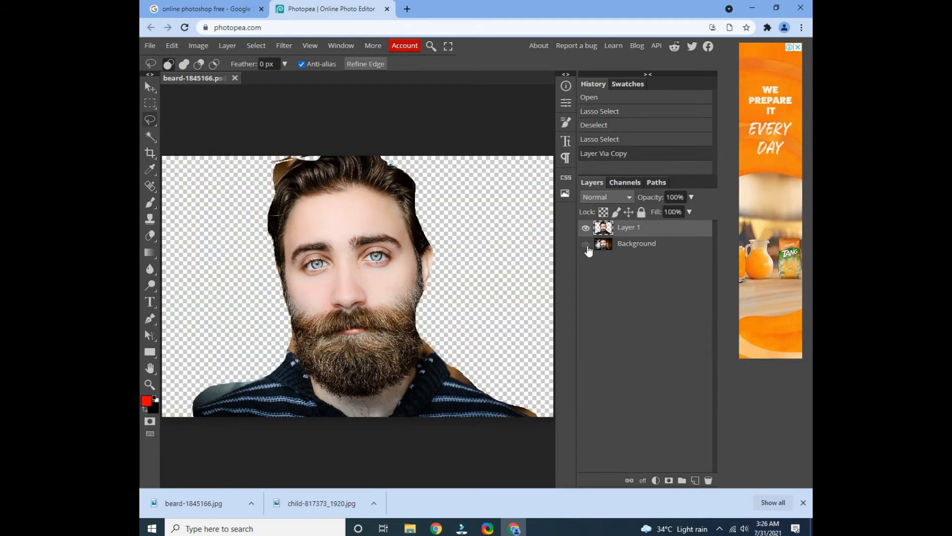
Lasso and clear the background remnants along the upper-left edge of the man's hair on Layer 1.
mouse_move(292, 168)
mouse_down()
mouse_move(269, 184)
mouse_move(260, 166)
mouse_move(303, 157)
mouse_up()
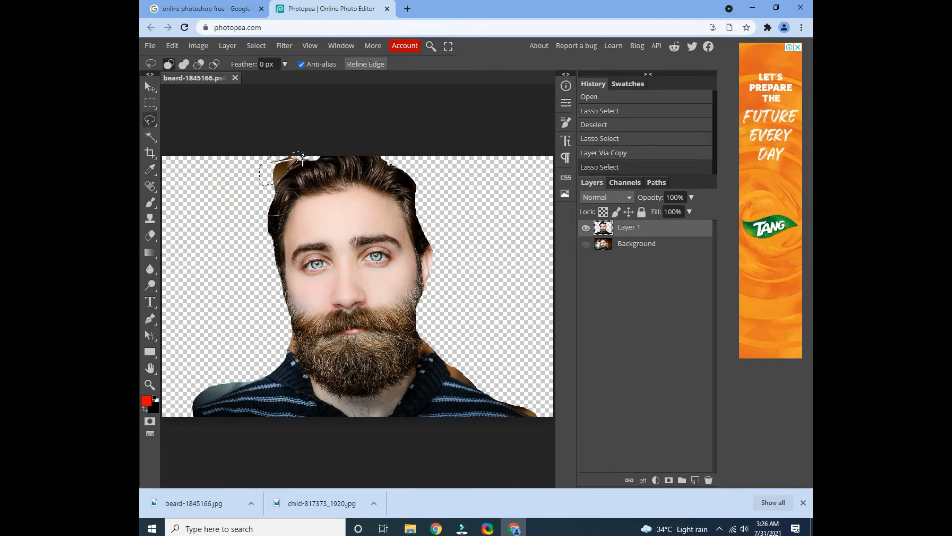
key(Delete)
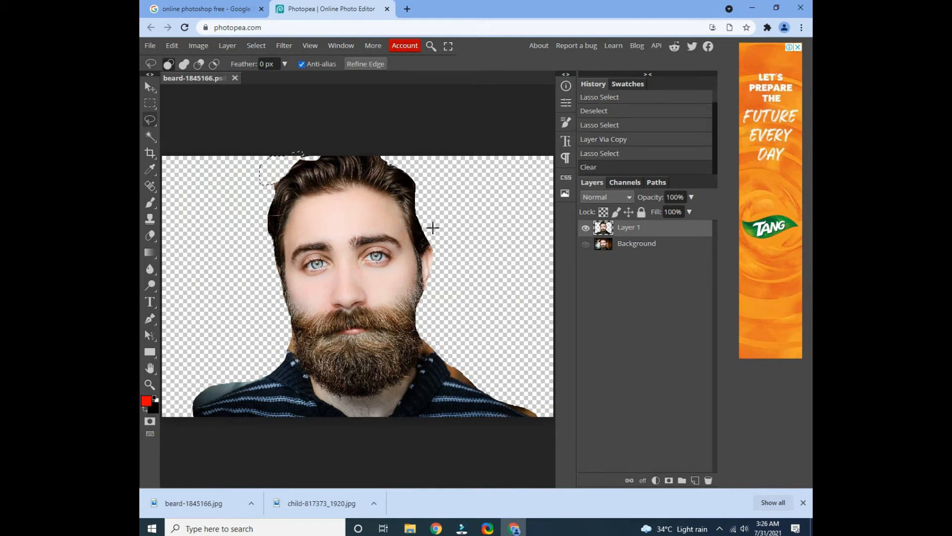
drag(319, 156, 261, 198)
key(Delete)
mouse_move(289, 167)
mouse_down()
mouse_move(304, 159)
mouse_move(281, 149)
mouse_move(304, 154)
mouse_move(287, 178)
mouse_up()
key(Delete)
key(Delete)
Lasso and clear the background remnants above the man's shoulder at the image's lower left.
mouse_move(256, 371)
mouse_down()
mouse_move(208, 395)
mouse_move(203, 327)
mouse_up()
key(Delete)
drag(238, 371, 187, 417)
key(Delete)
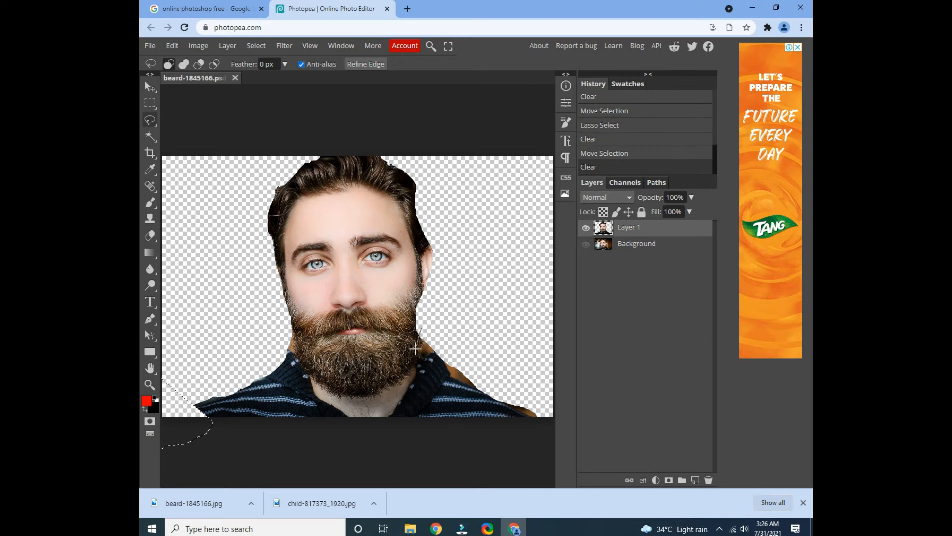
Lasso and clear the background remnants above the image's right-hand shoulder and beside the beard's left edge.
drag(415, 349, 445, 366)
mouse_move(535, 422)
mouse_down()
mouse_move(523, 357)
mouse_move(422, 329)
mouse_up()
key(Delete)
drag(289, 326, 287, 327)
key(Delete)
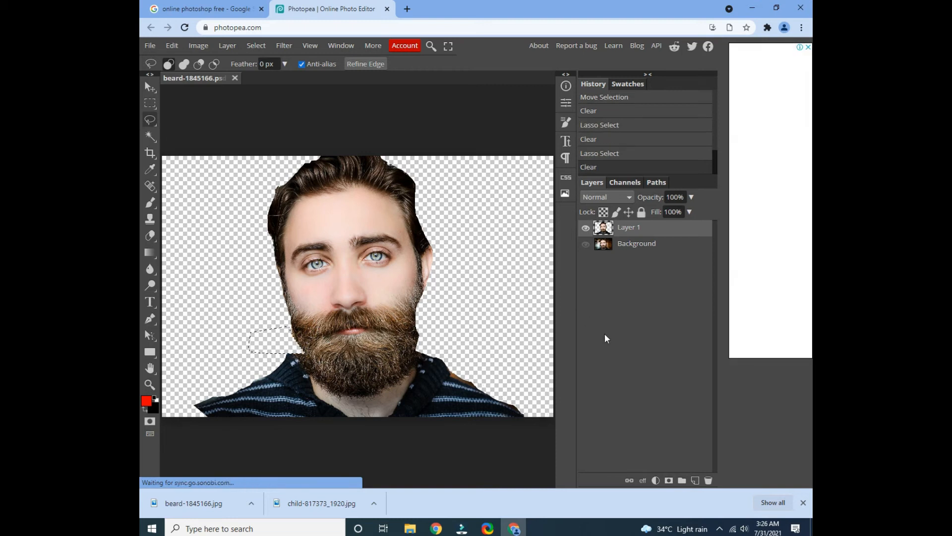
Add an empty layer above Layer 1 and place the text "fdsffdsdafsadf" across the man's forehead.
click(696, 480)
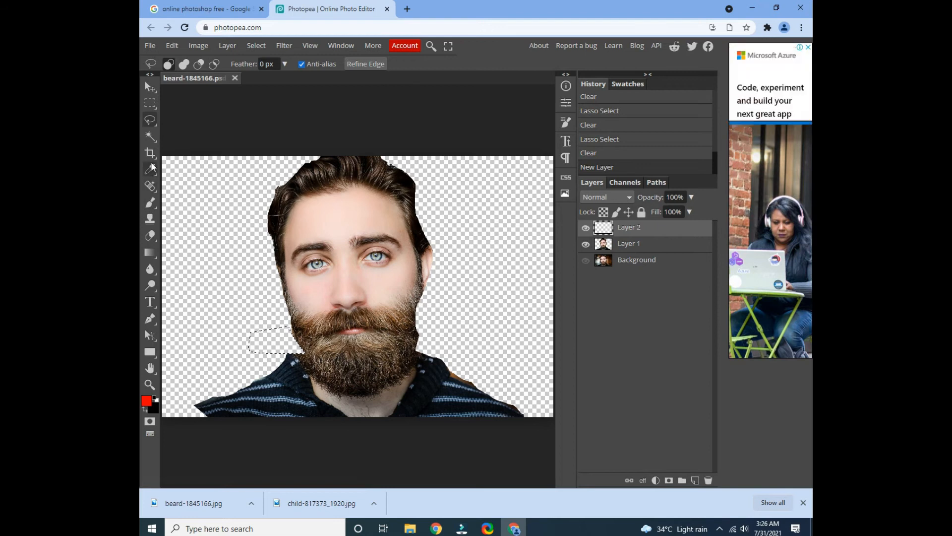
click(150, 302)
click(382, 276)
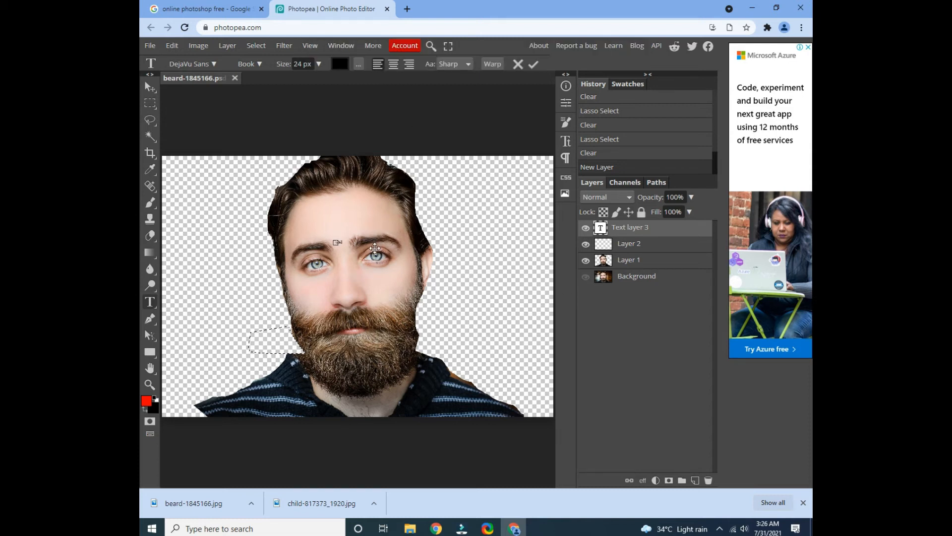
Set the font size of the whole "fdsffdsdafsadf" text to 150 px.
key(ctrl+a)
click(317, 64)
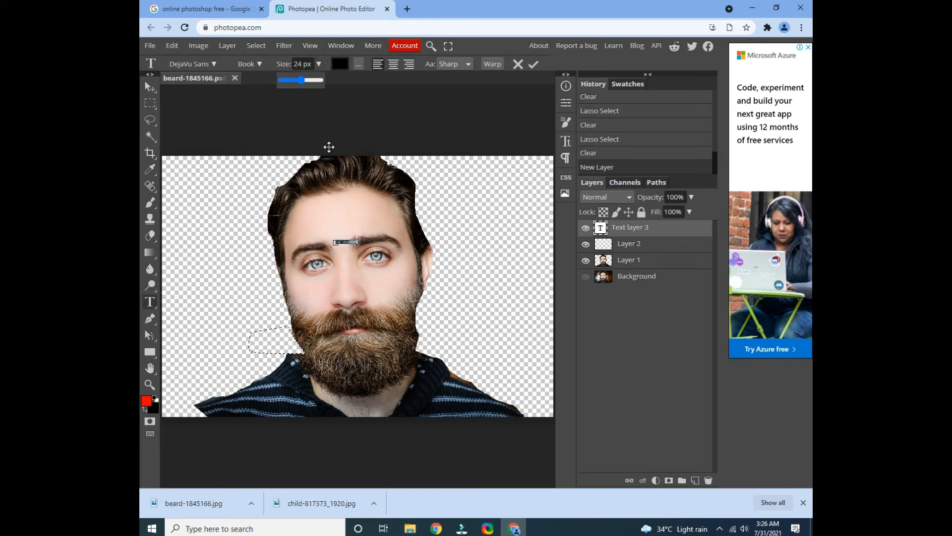
drag(310, 83, 327, 83)
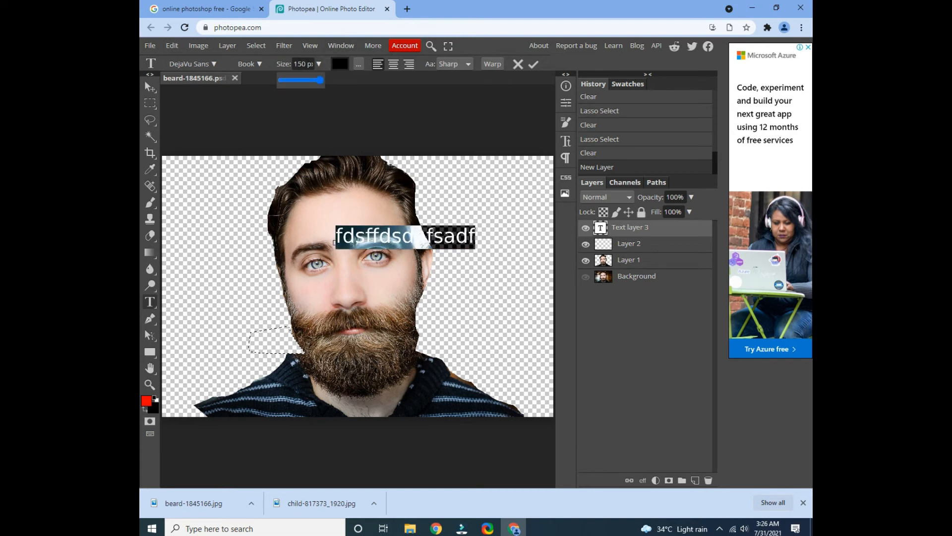
click(462, 225)
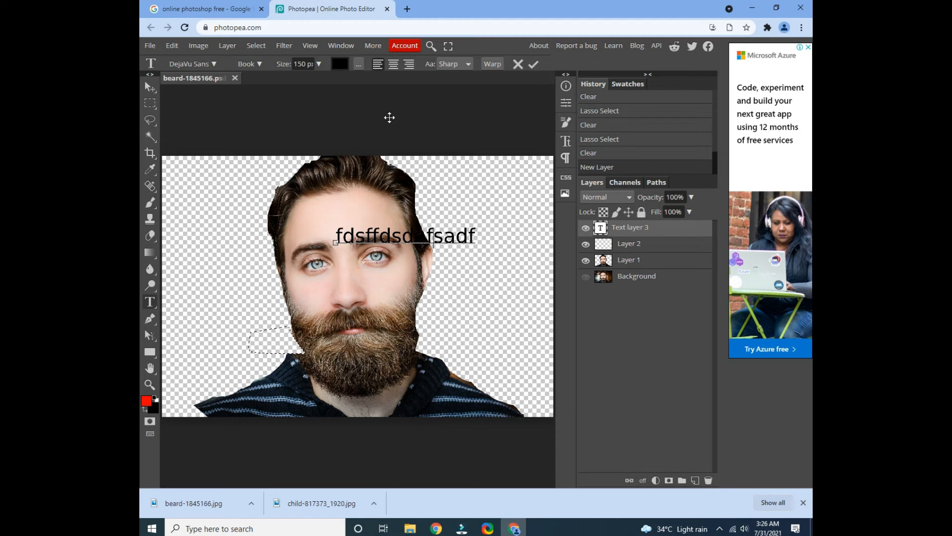
Color the whole text red (ff0000) and move it to the image's upper-right corner.
key(ctrl+a)
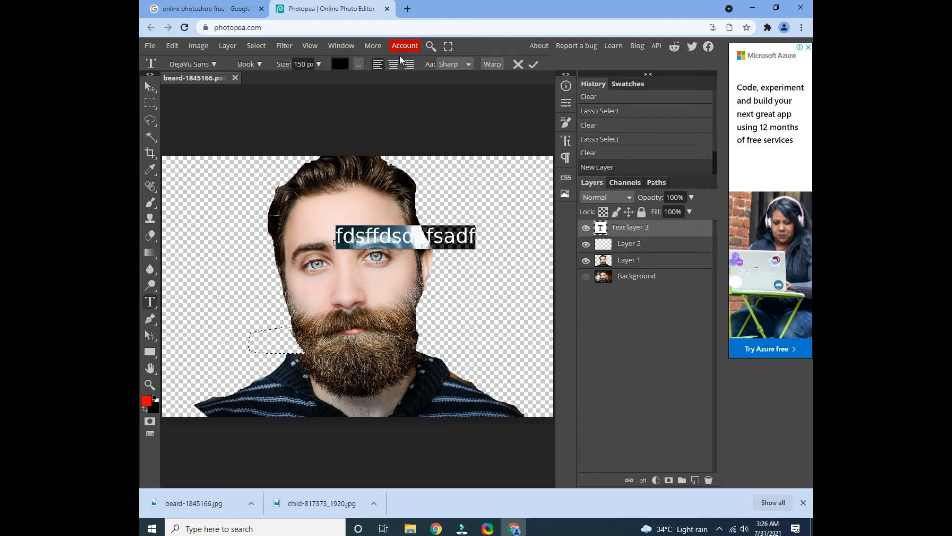
click(340, 64)
drag(293, 177, 357, 130)
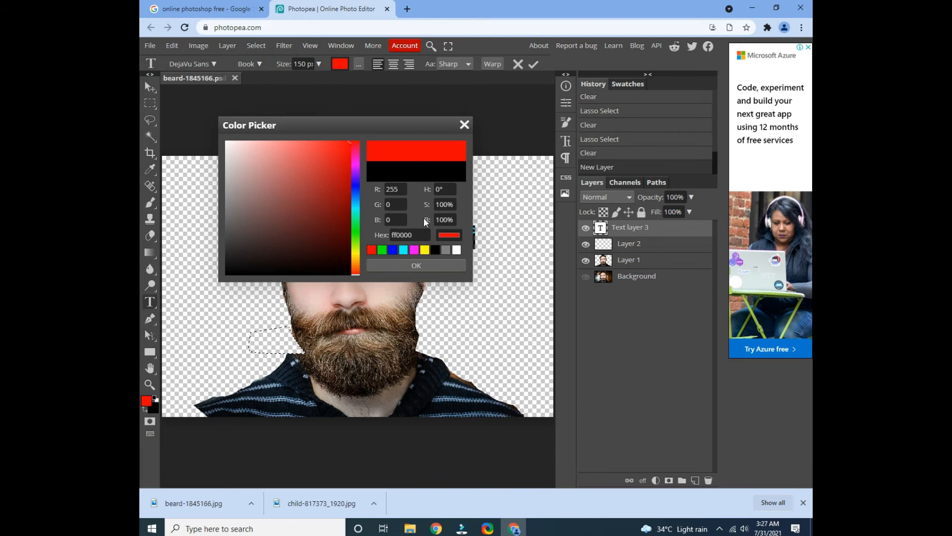
click(420, 264)
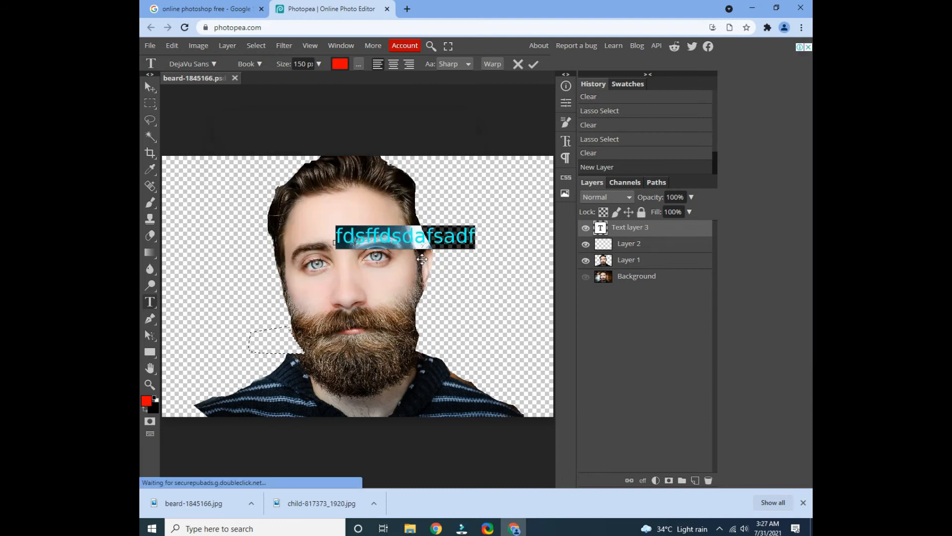
click(449, 254)
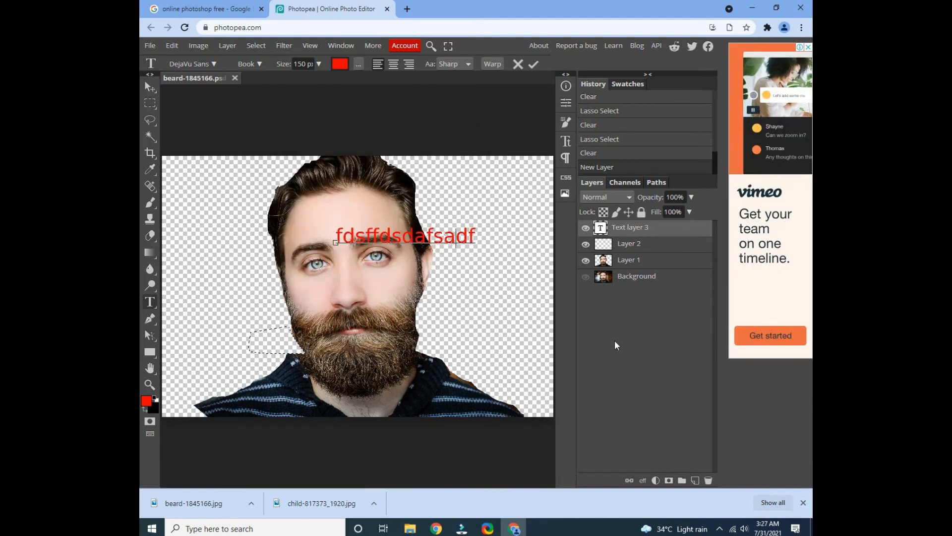
click(150, 87)
drag(436, 244, 511, 177)
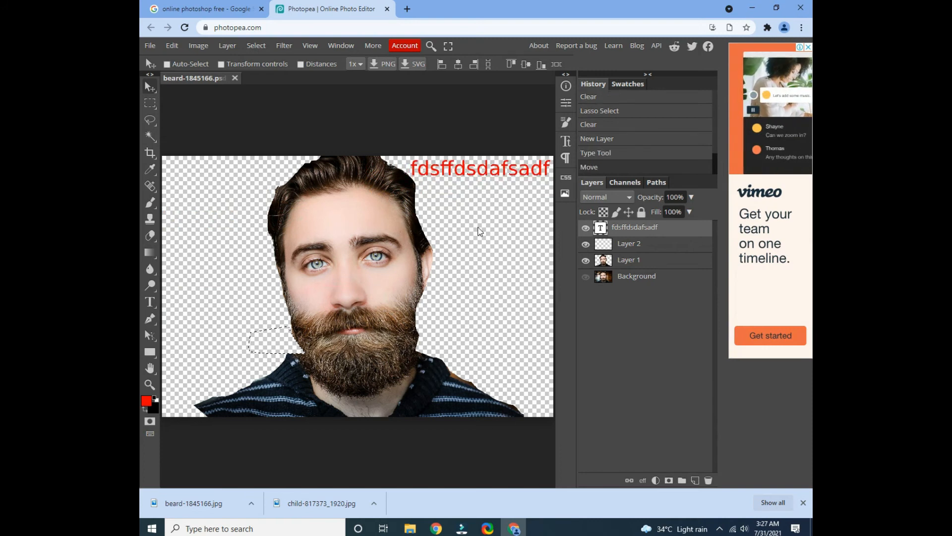
Draw six overlapping red ellipse shapes of different sizes across the man's face and the image's left side.
right_click(155, 355)
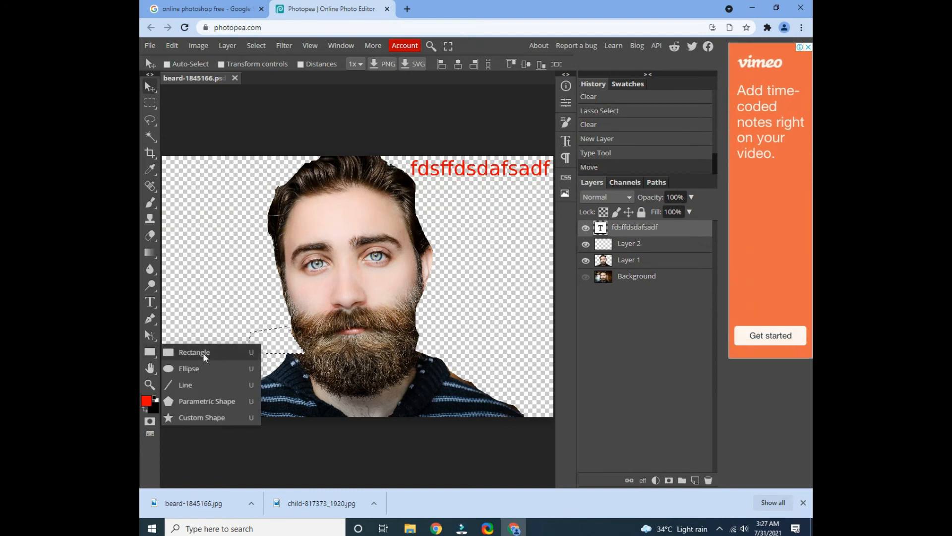
click(189, 368)
mouse_move(222, 188)
mouse_down()
mouse_move(288, 350)
mouse_move(468, 384)
mouse_up()
mouse_move(407, 299)
mouse_down()
mouse_move(395, 240)
mouse_move(199, 161)
mouse_up()
drag(396, 186, 473, 417)
mouse_move(213, 310)
mouse_down()
mouse_move(511, 402)
mouse_move(505, 415)
mouse_up()
drag(233, 157, 193, 390)
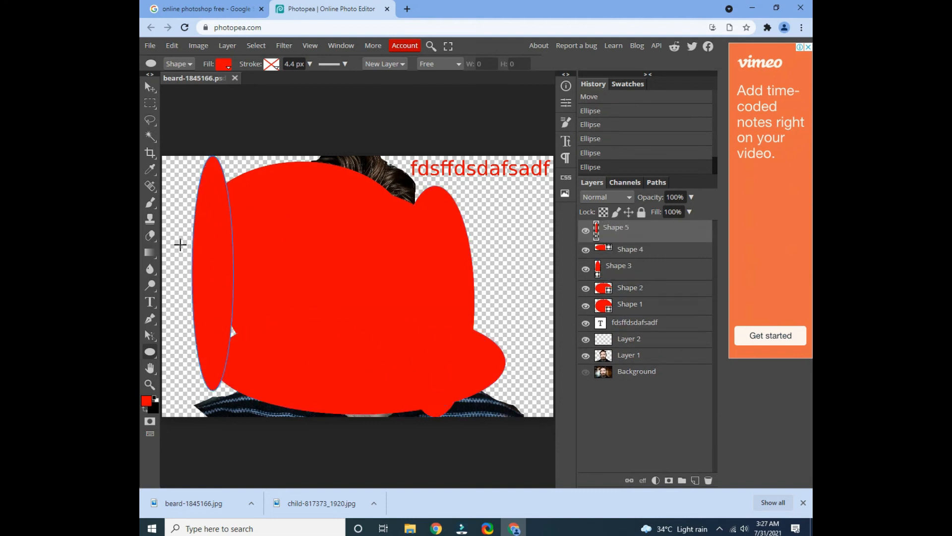
drag(180, 244, 258, 376)
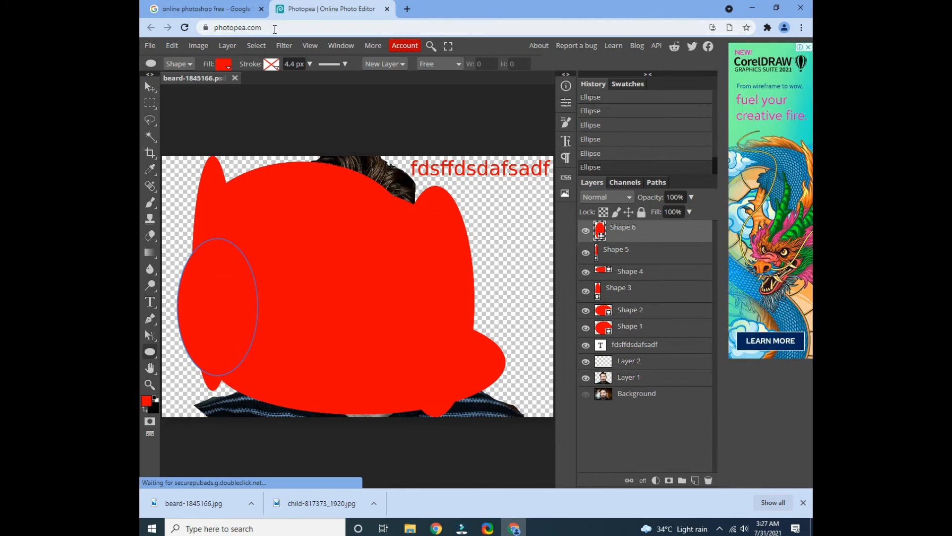
click(785, 28)
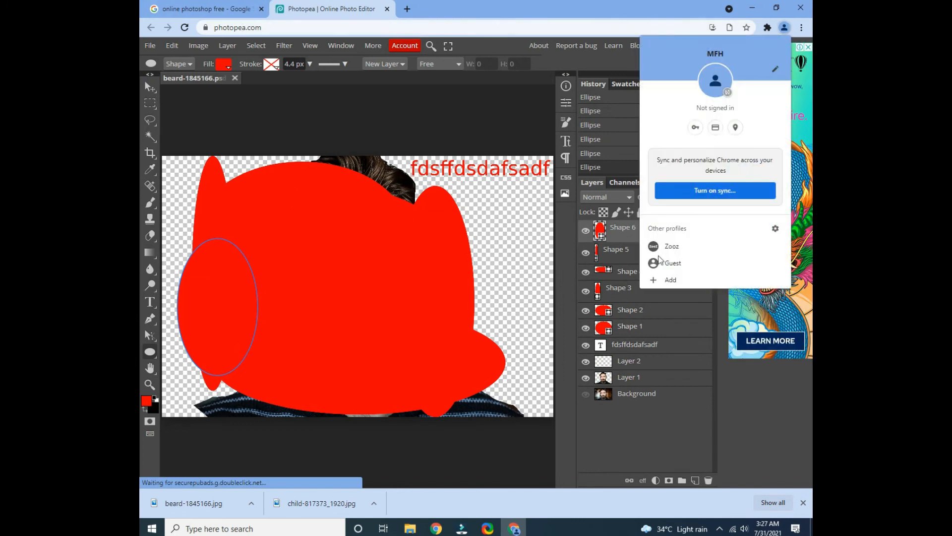
click(615, 5)
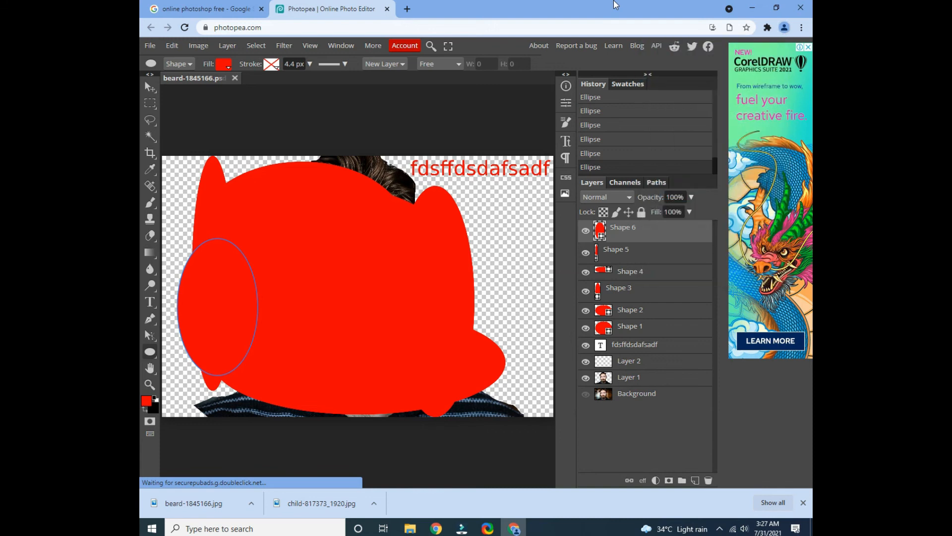
click(150, 219)
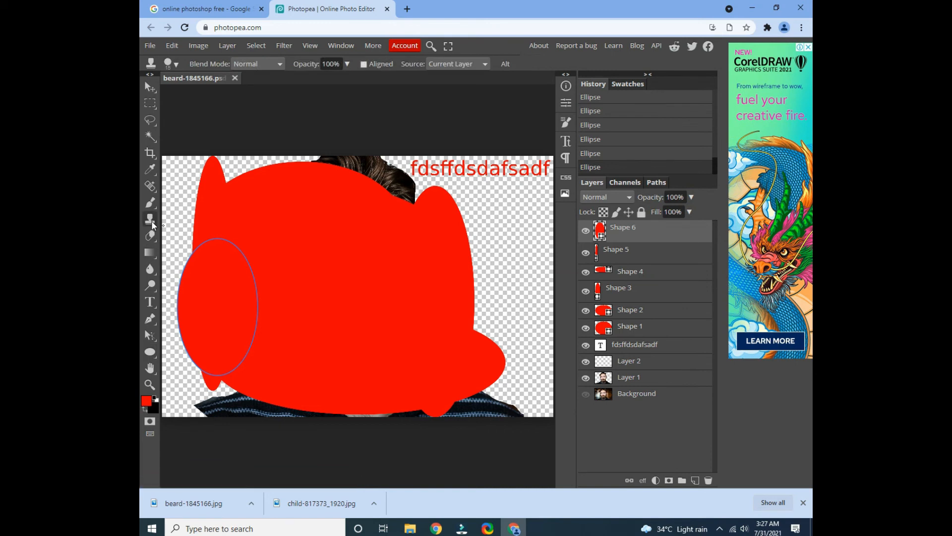
right_click(151, 206)
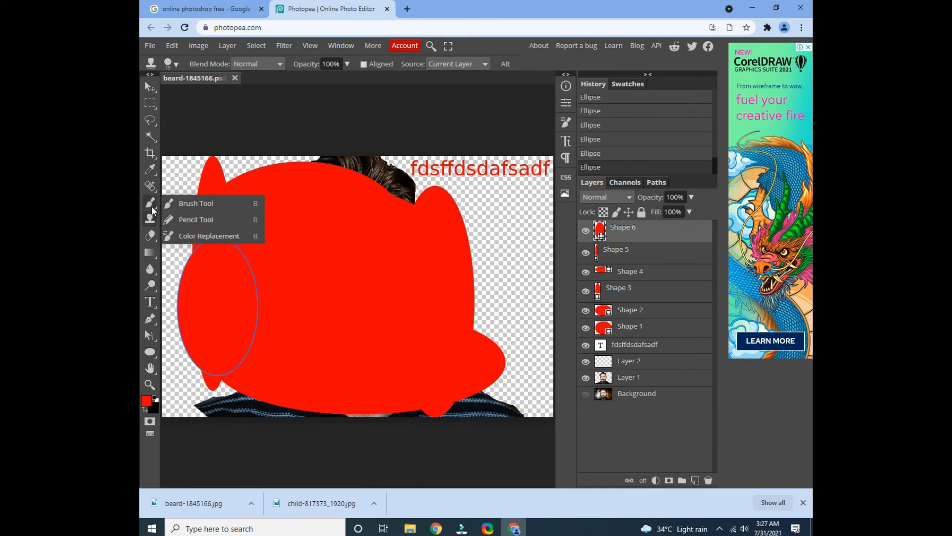
click(428, 210)
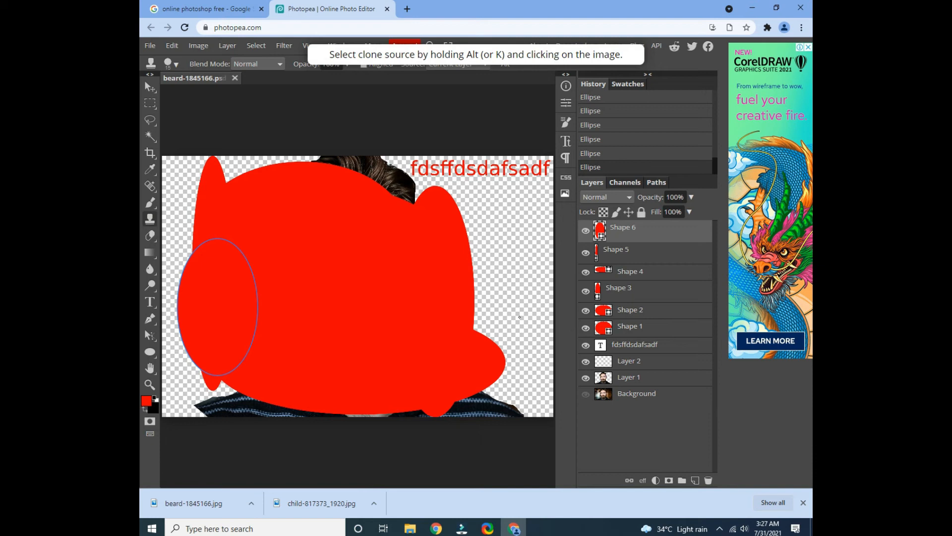
Hide all six ellipse layers, Shape 1 through Shape 6.
click(585, 292)
click(585, 272)
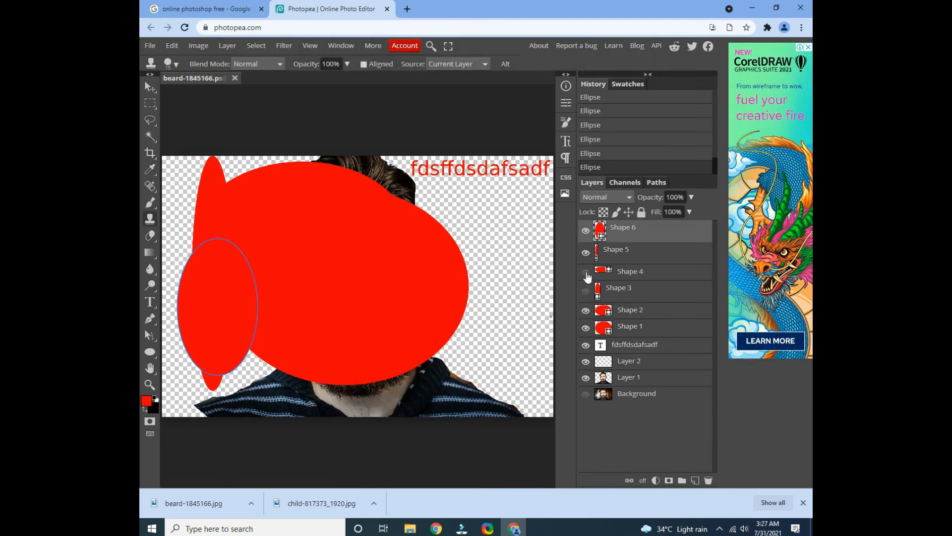
click(586, 252)
click(585, 231)
click(586, 311)
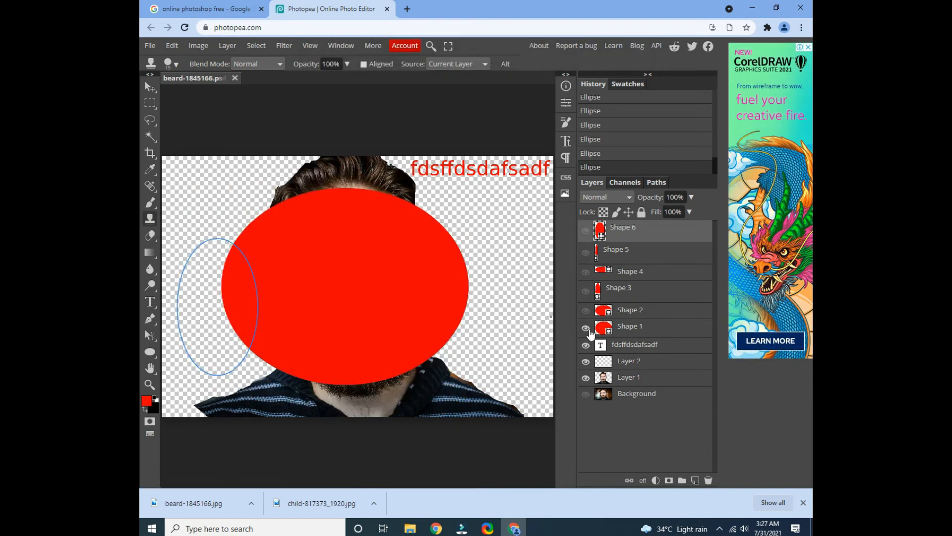
click(585, 327)
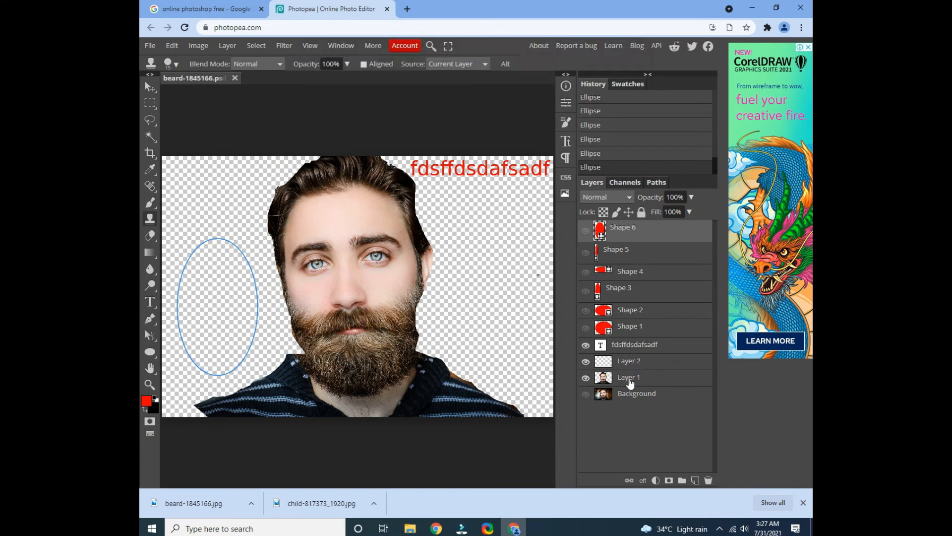
Add a new empty layer directly above Layer 1.
click(630, 381)
click(695, 480)
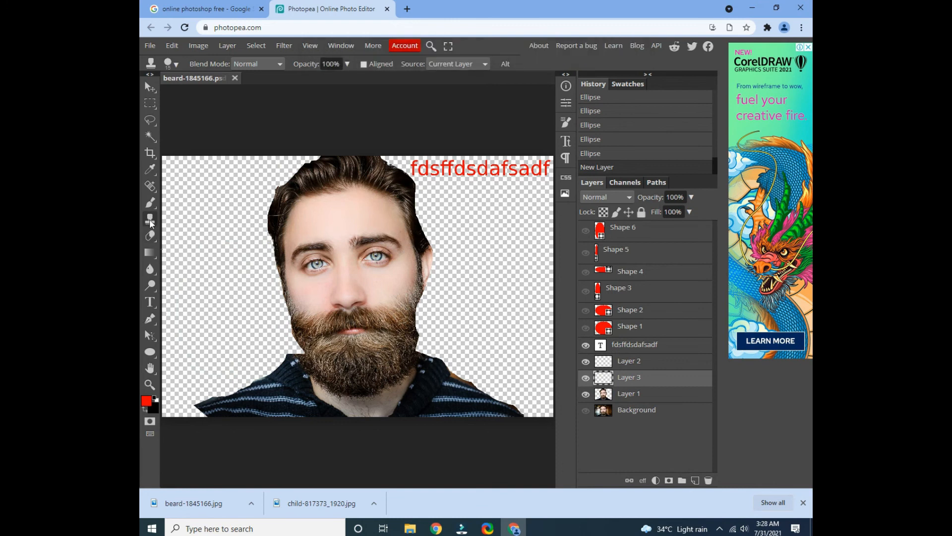
click(364, 64)
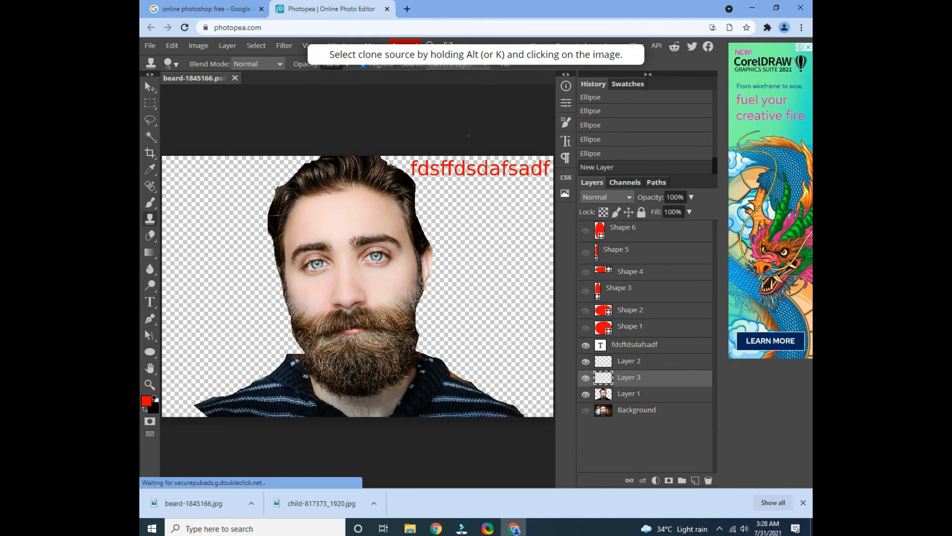
click(364, 64)
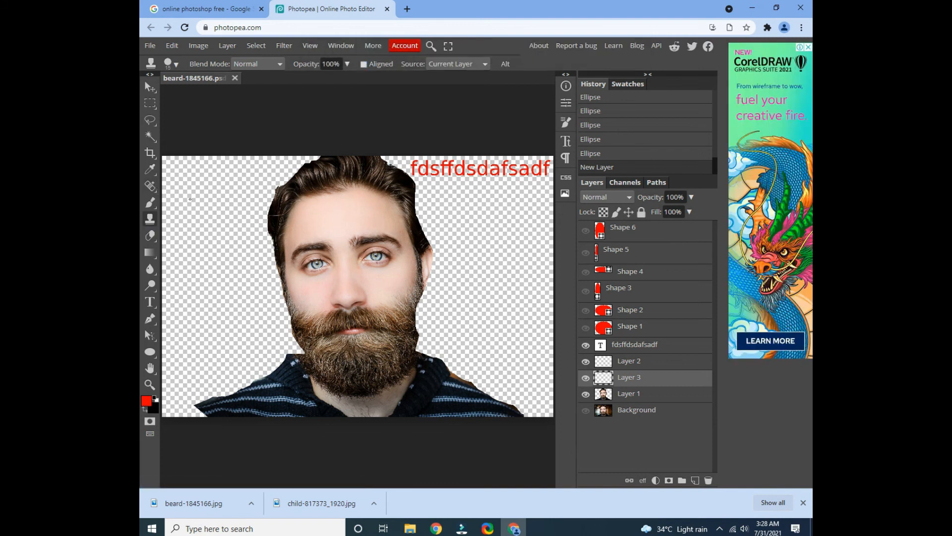
click(151, 152)
drag(314, 197, 390, 262)
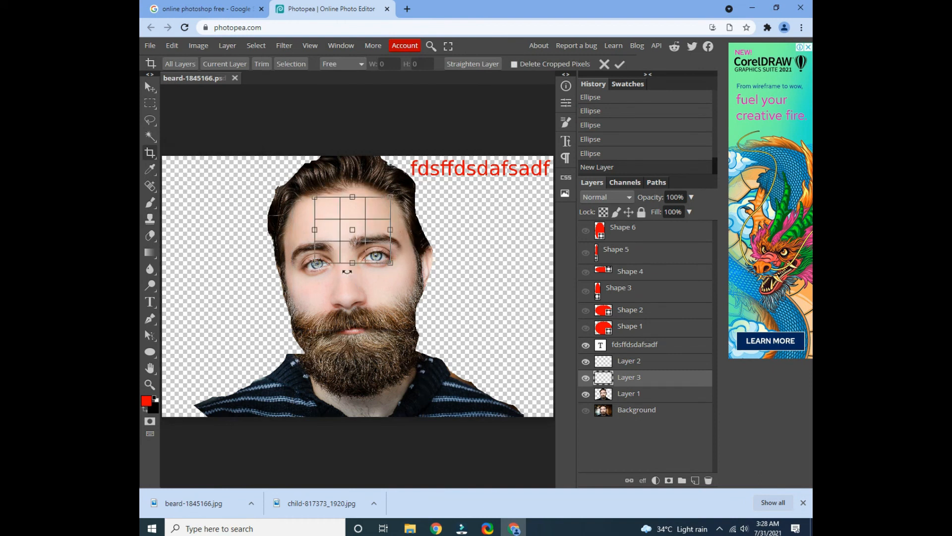
click(152, 139)
click(370, 257)
click(150, 119)
click(150, 103)
drag(250, 172, 265, 208)
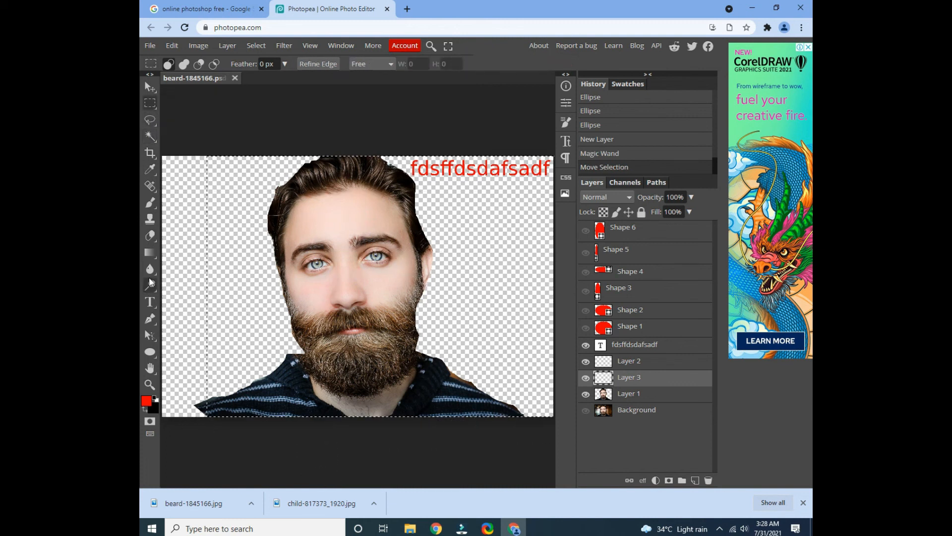
mouse_move(306, 243)
mouse_down()
mouse_move(364, 295)
mouse_move(307, 239)
mouse_up()
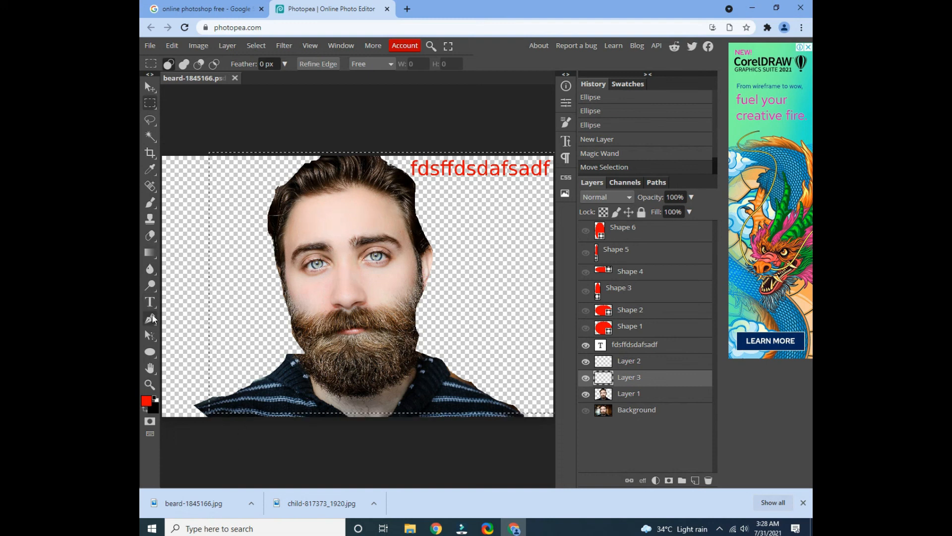
Deselect the current selection and draw a rectangular selection around the eye and cheek on the image's right side.
right_click(153, 316)
drag(325, 263, 303, 272)
click(185, 213)
click(162, 219)
drag(247, 253, 396, 315)
drag(396, 222, 342, 297)
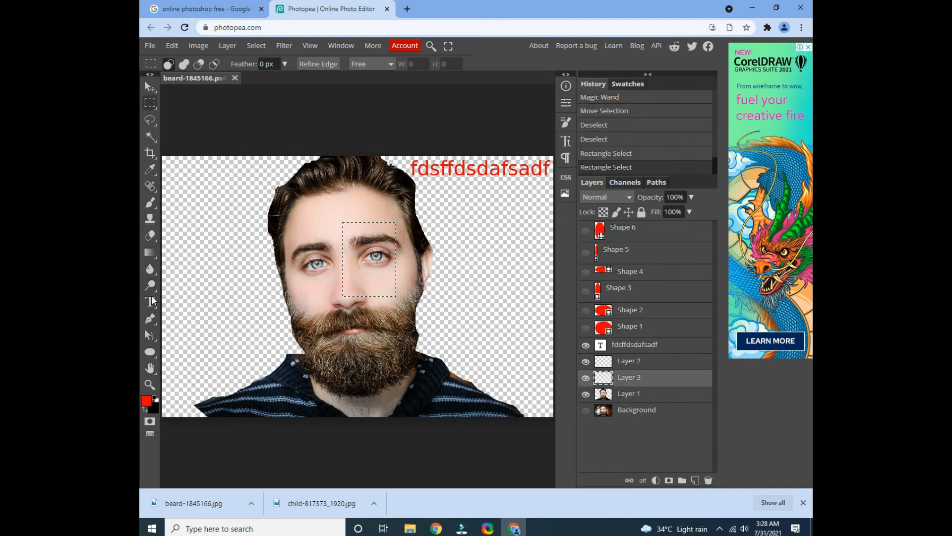
Draw a large, nearly round red ellipse covering the man's face on Layer 3.
click(151, 353)
right_click(156, 357)
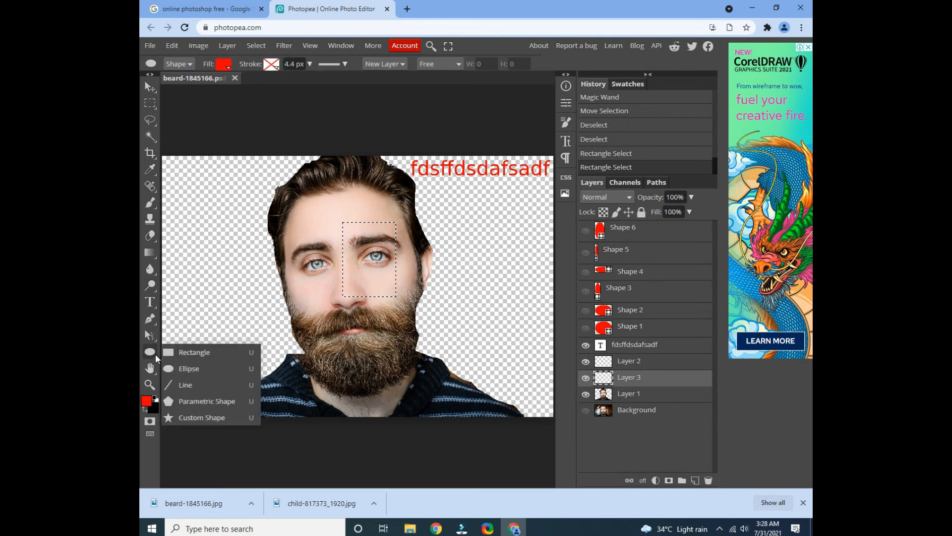
drag(251, 164, 493, 390)
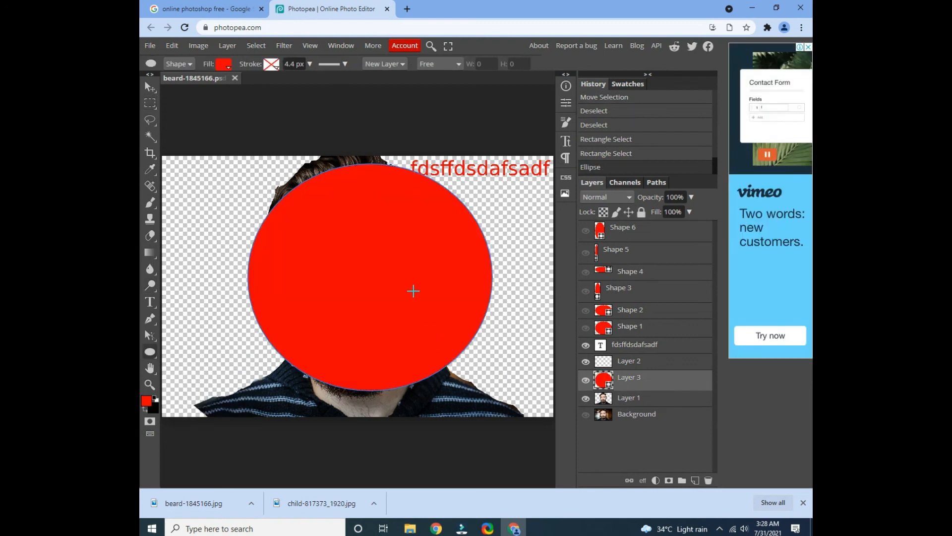